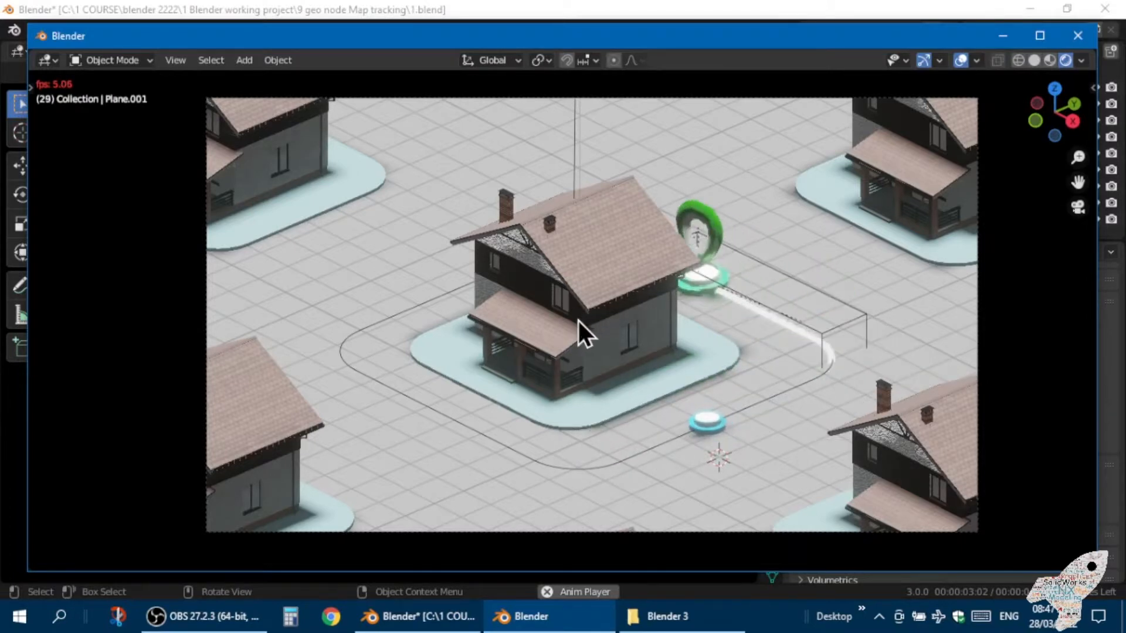
Step: Hide the floor grid through the viewport overlay settings while the animation plays in camera view
scroll(650, 297, "down", 1)
scroll(651, 297, "down", 1)
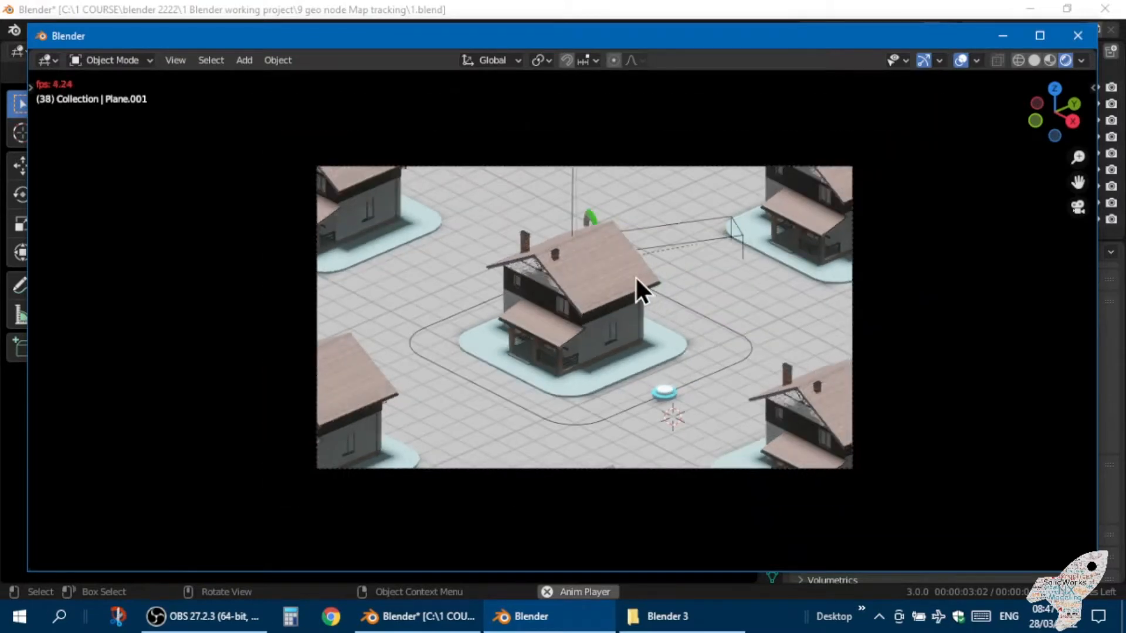
scroll(635, 275, "up", 1)
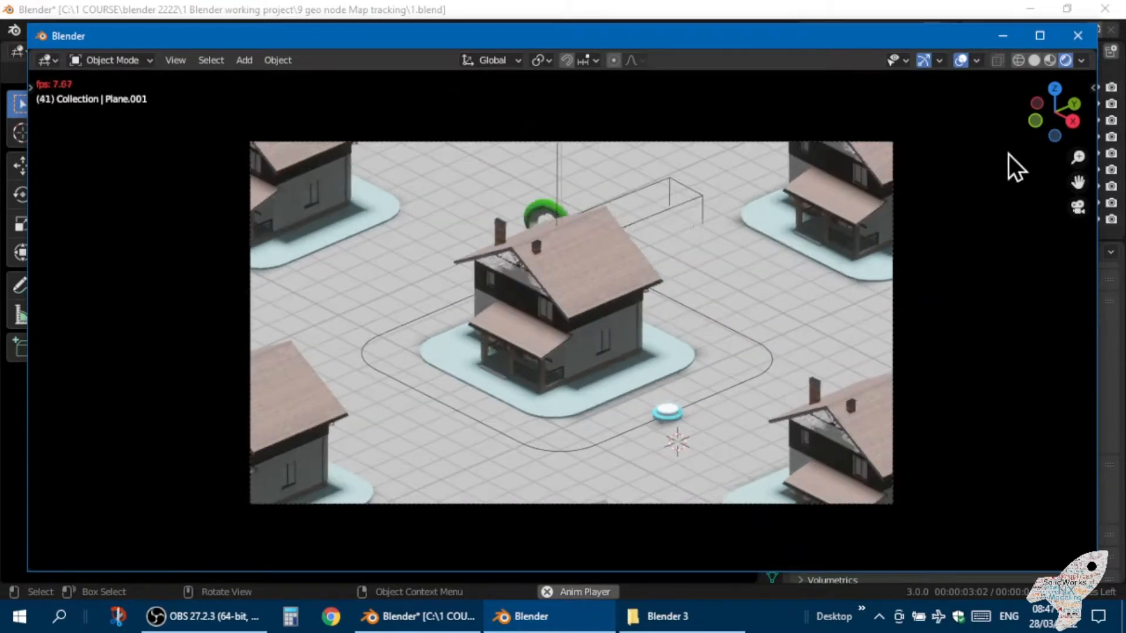
left_click(977, 61)
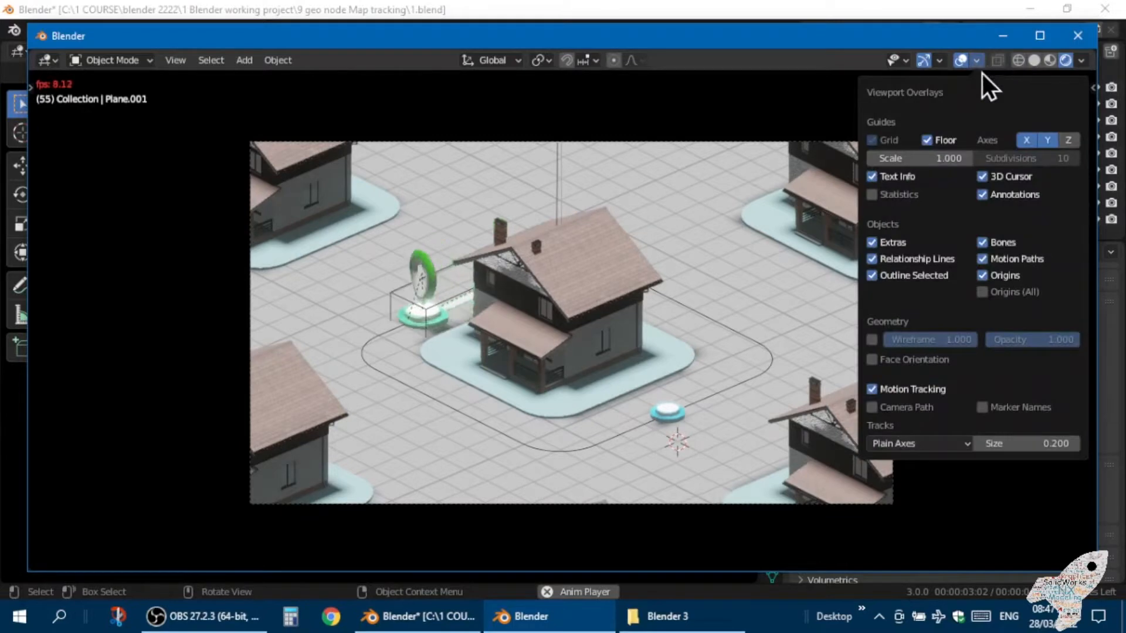
left_click(934, 140)
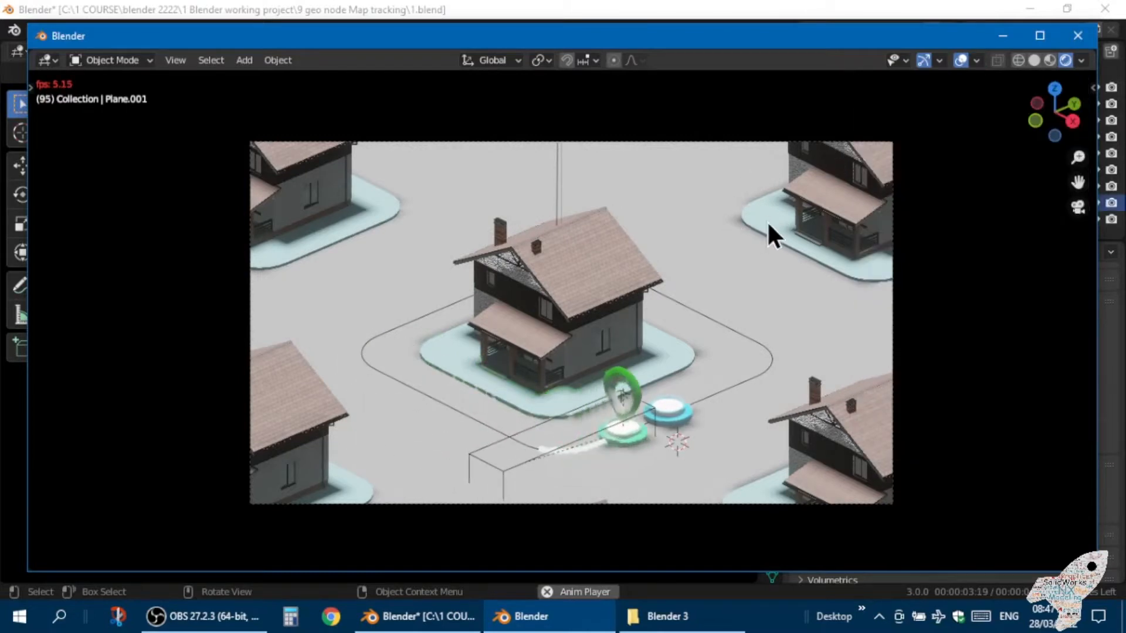
Step: Examine the arrangement of houses on the ground plane outside the camera view and from the top view
scroll(621, 332, "down", 1)
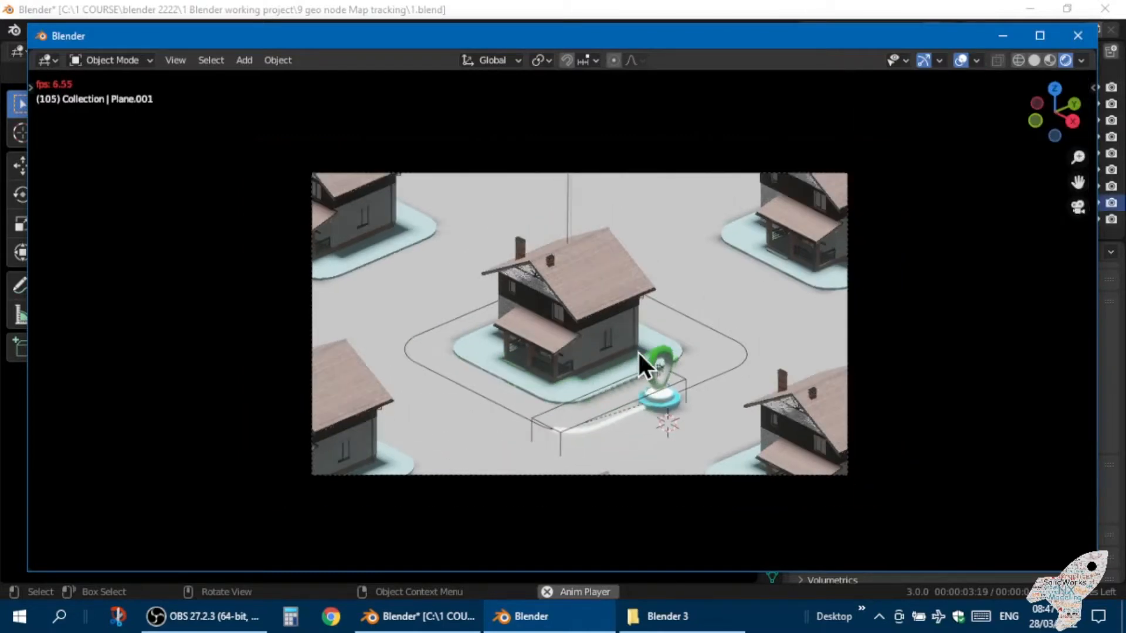
key("KP_0")
scroll(638, 351, "down", 2)
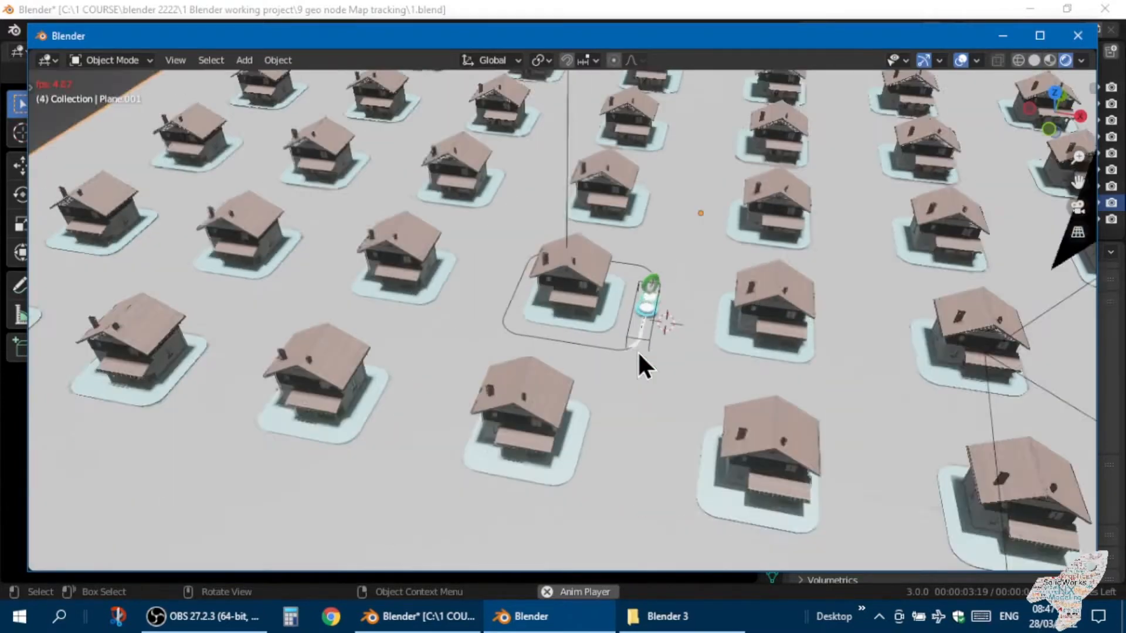
scroll(638, 351, "down", 1)
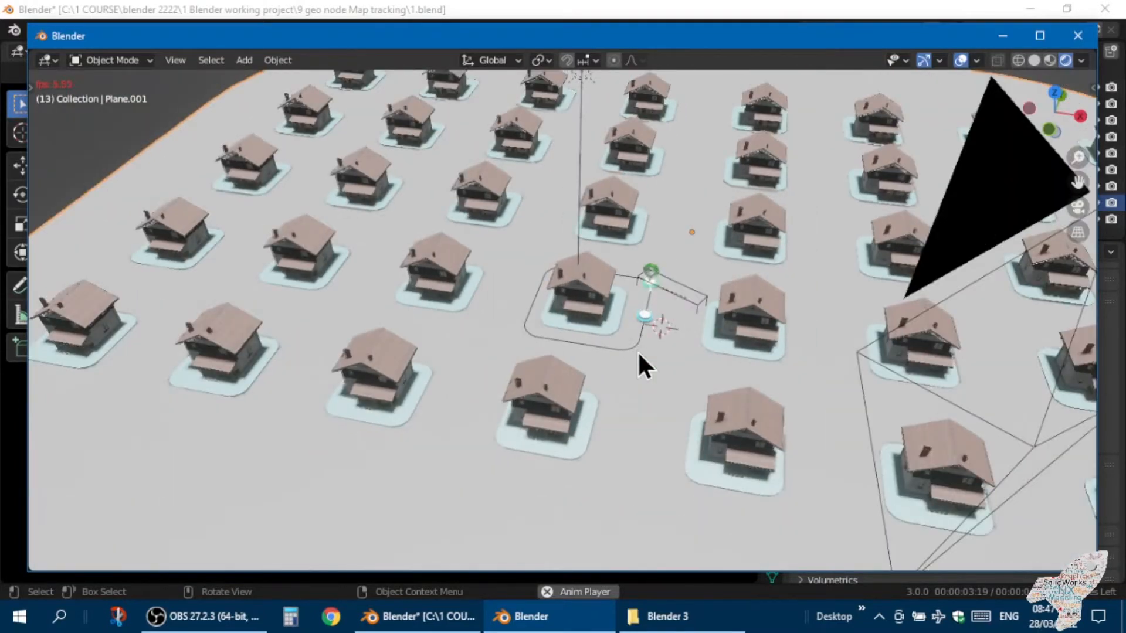
key("KP_7")
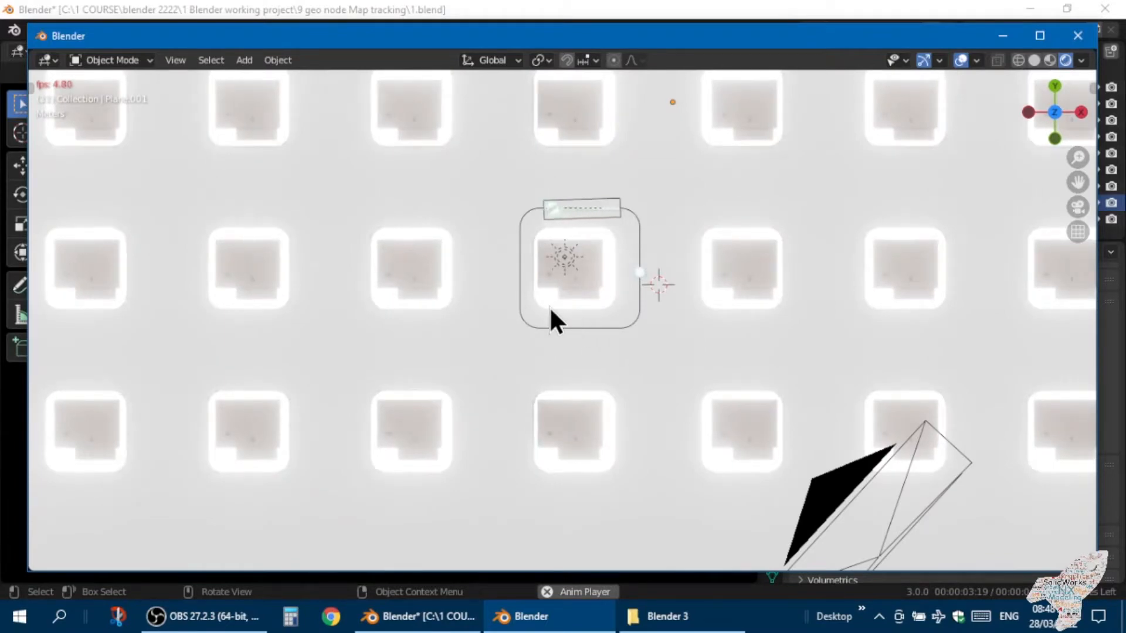
scroll(549, 307, "down", 6)
scroll(600, 226, "up", 2)
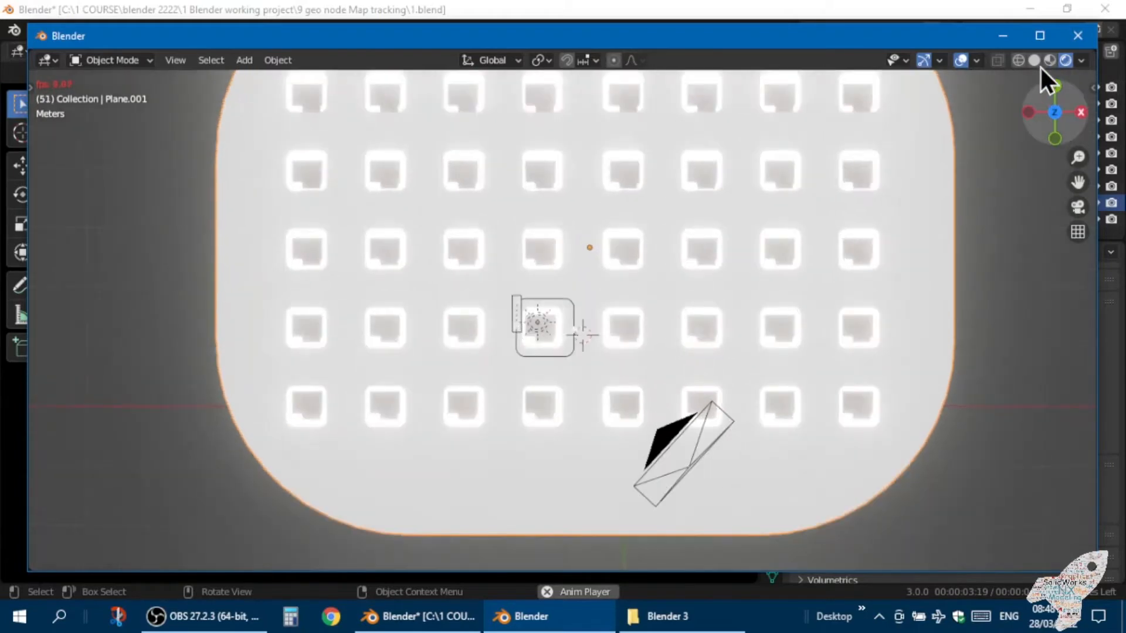
Step: Switch the viewport to Material Preview shading and inspect the whole house grid from above and in perspective
left_click(1050, 61)
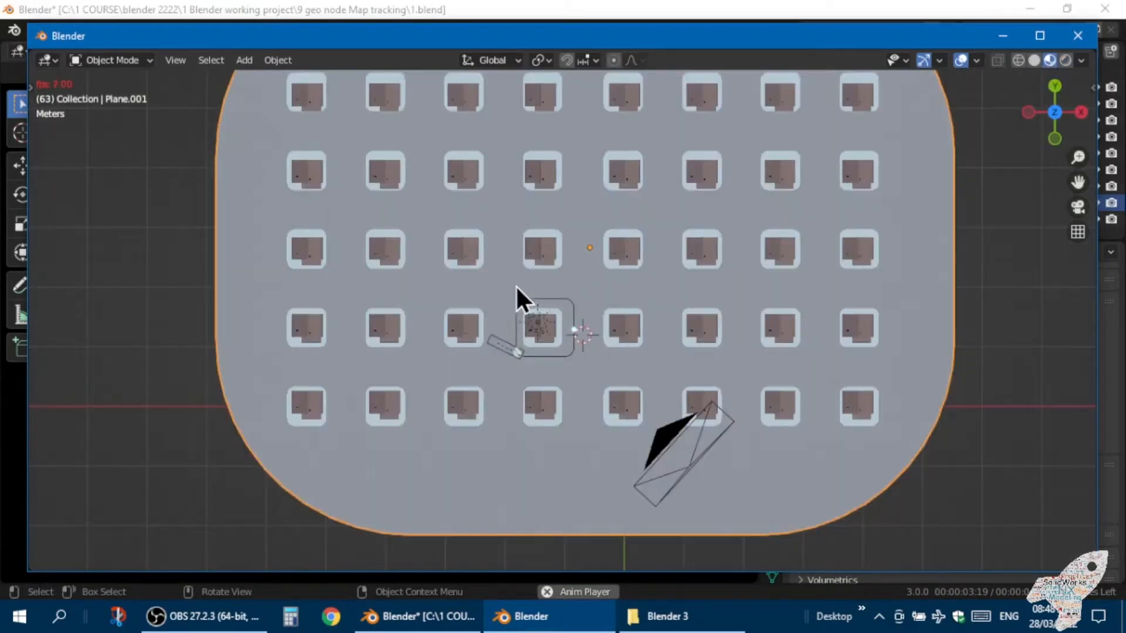
scroll(505, 291, "down", 4)
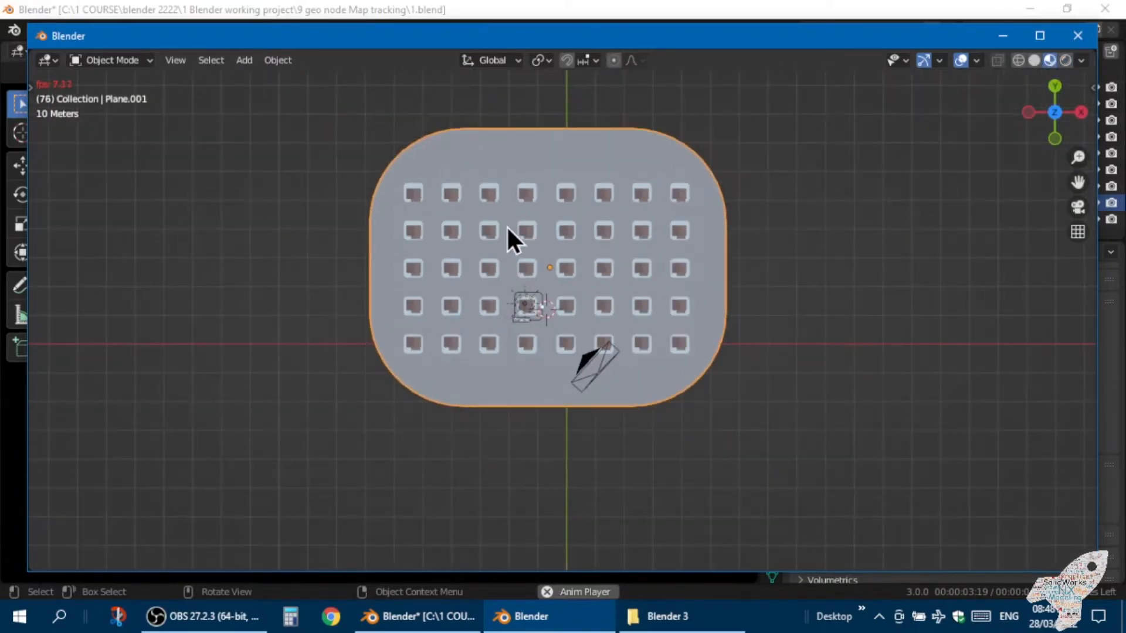
scroll(527, 223, "up", 1)
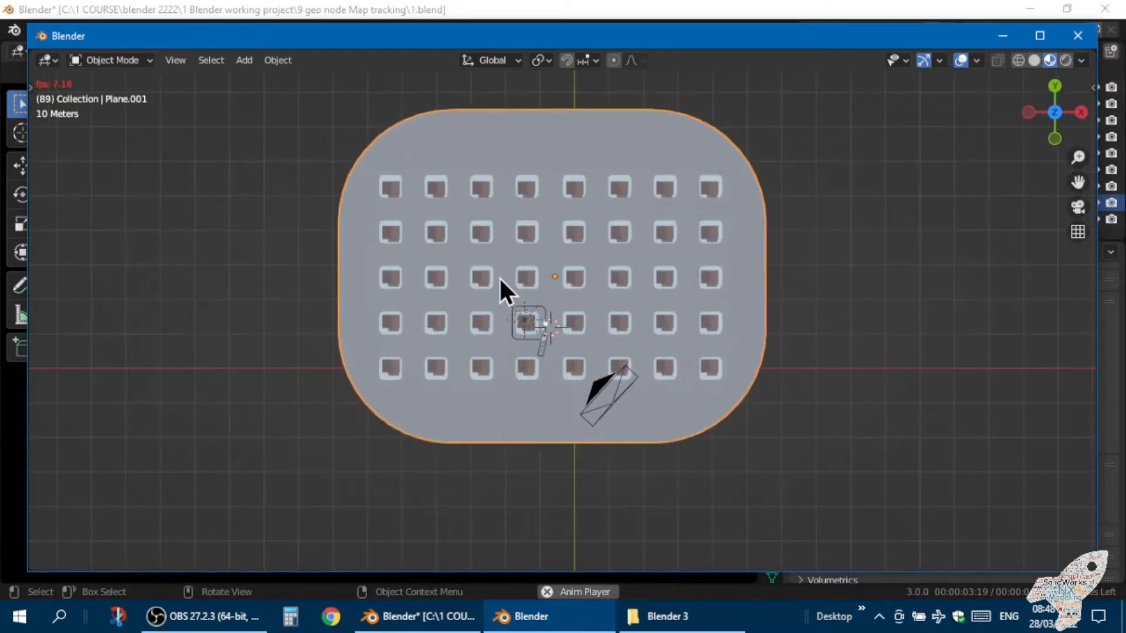
middle_click_drag(491, 269, 262, 185)
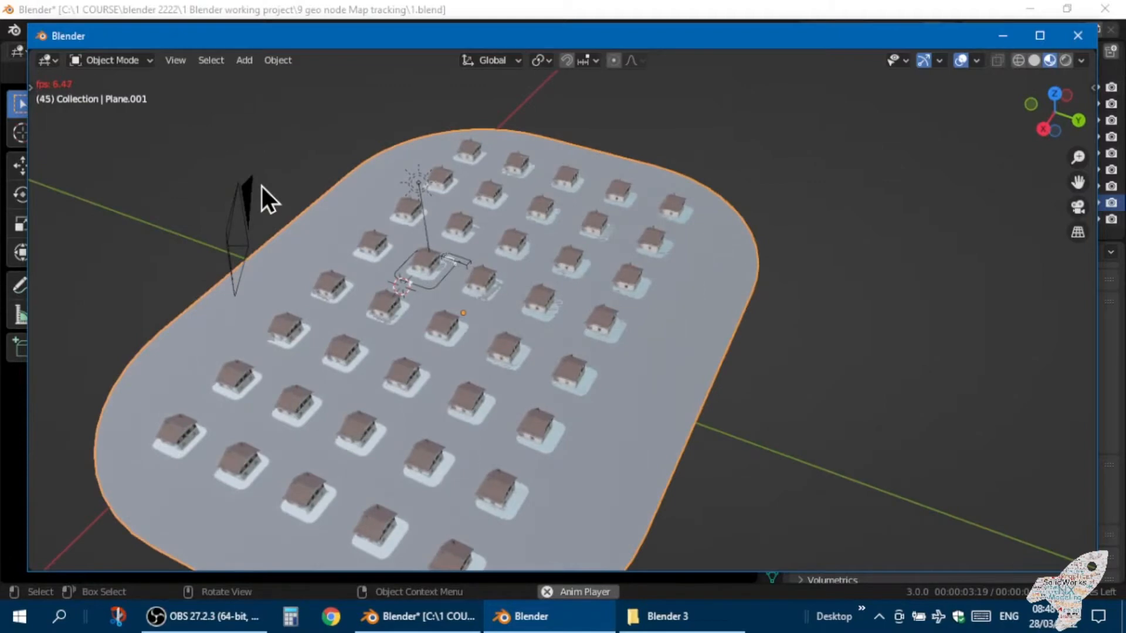
Step: Watch the location pin travel around the central house through the camera, and stop the playback
key("KP_0")
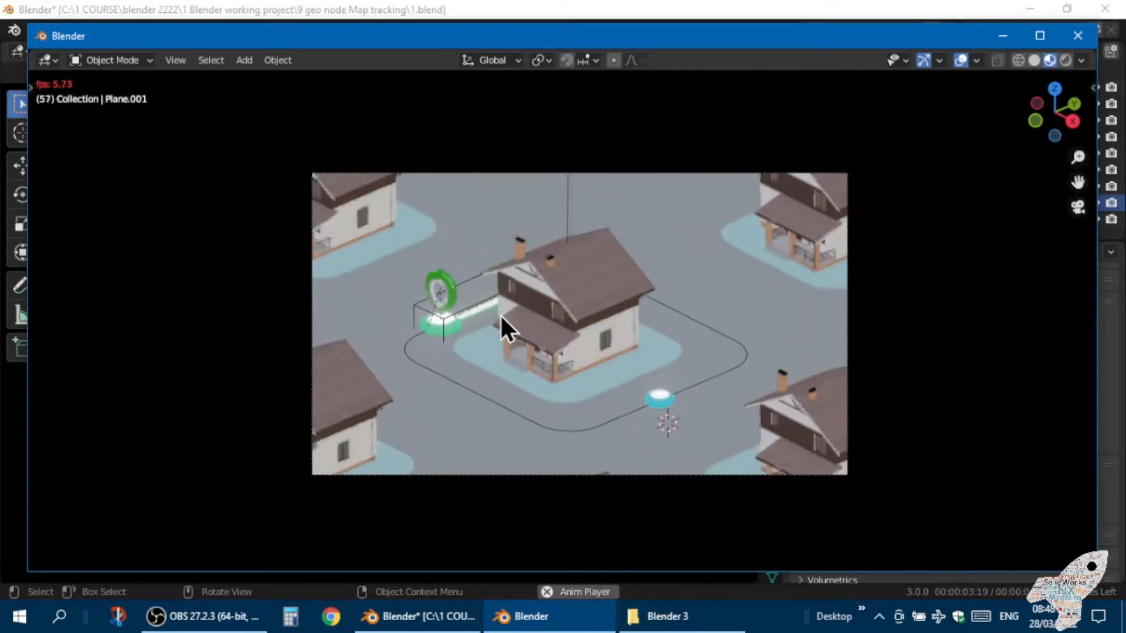
scroll(500, 314, "up", 3)
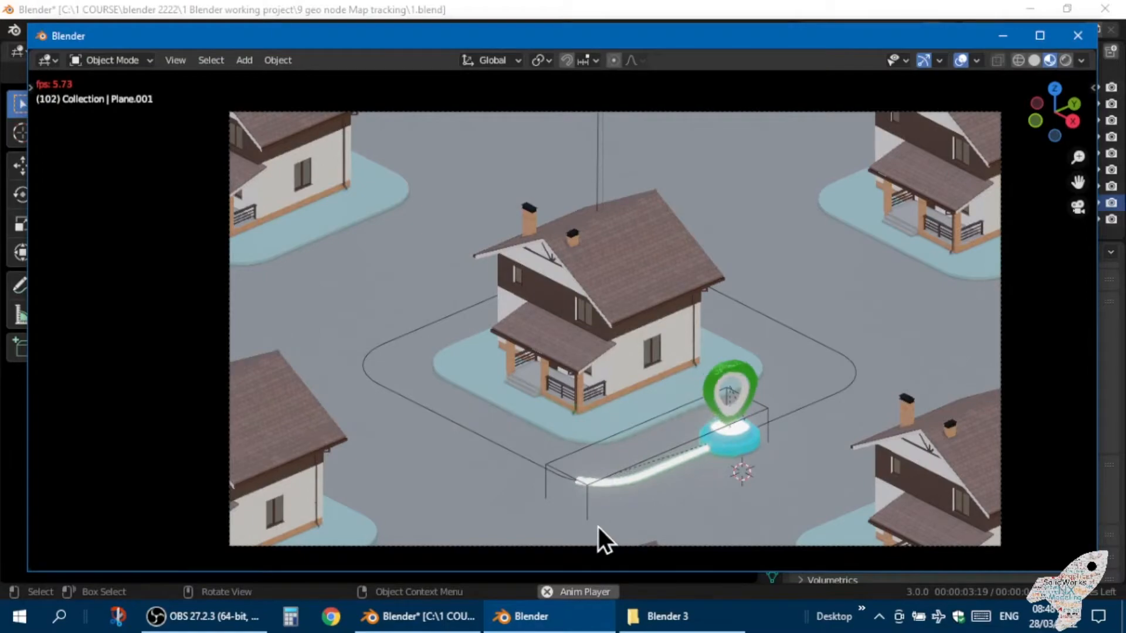
key("space")
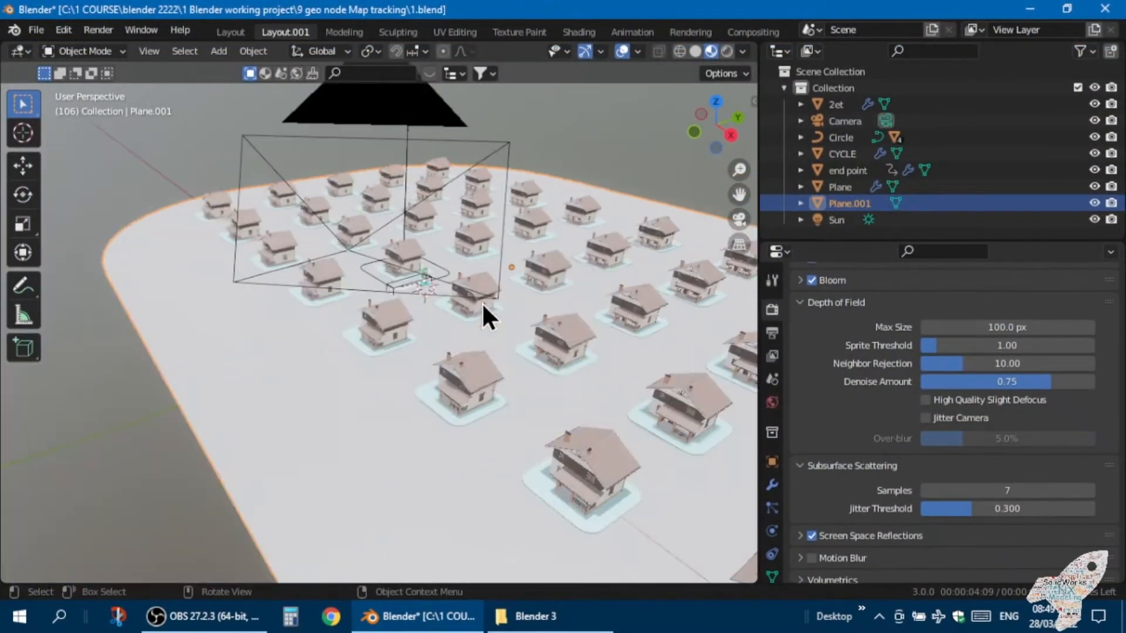
Step: Show the scene through the camera in the main window and play the pin animation
mouse_move(478, 304)
middle_mouse_down()
mouse_move(406, 290)
mouse_move(586, 286)
mouse_move(537, 271)
mouse_move(480, 287)
middle_mouse_up()
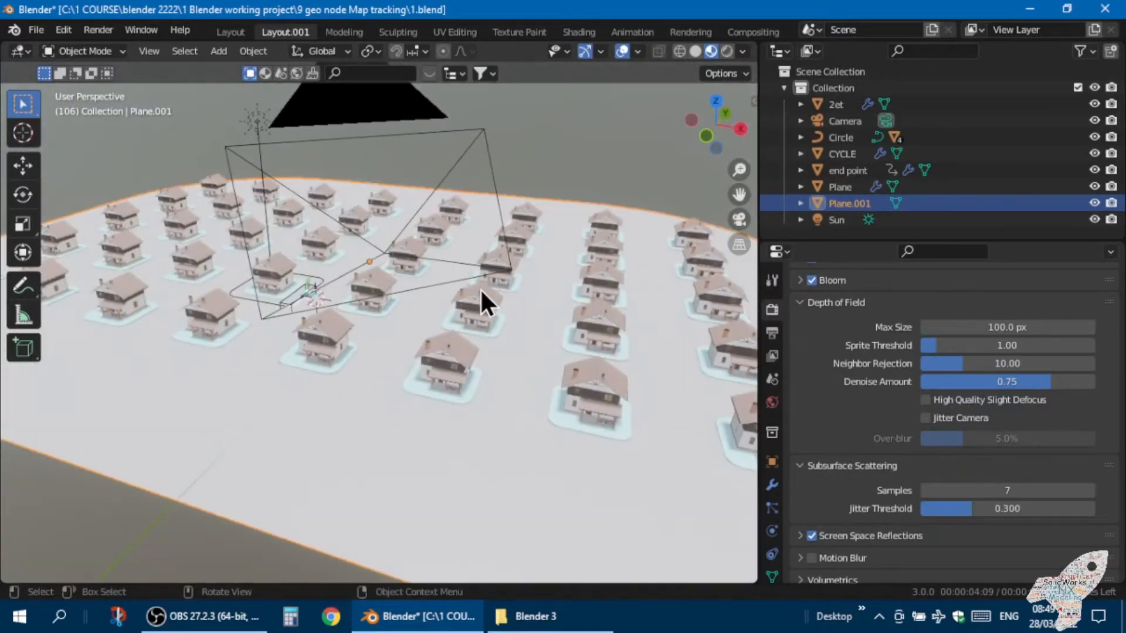
key("KP_0")
scroll(310, 300, "up", 2)
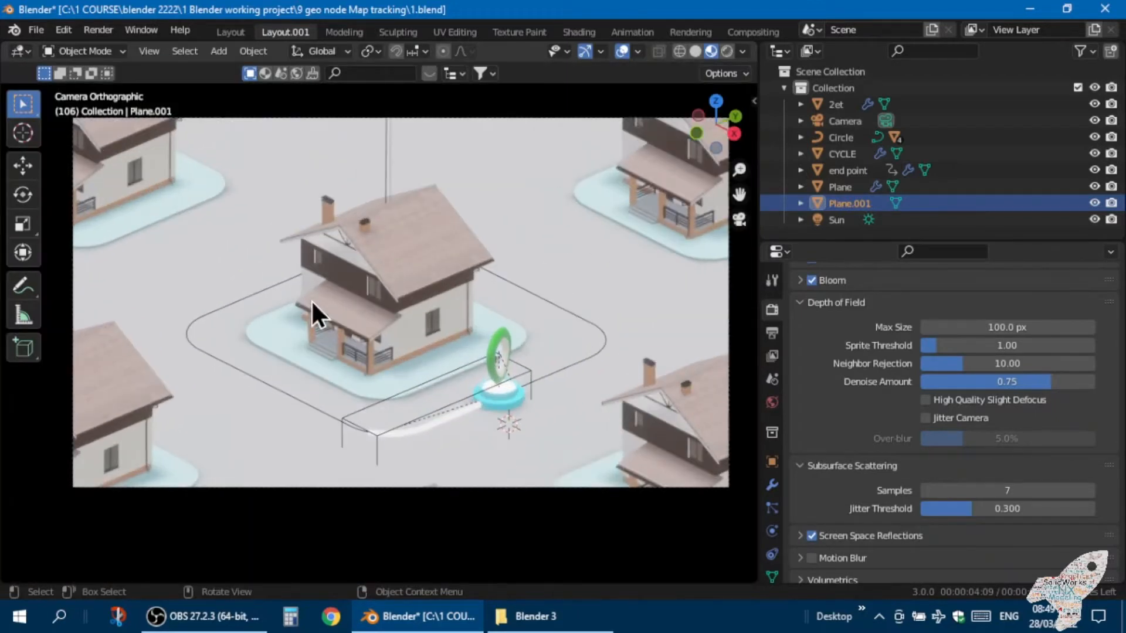
key("space")
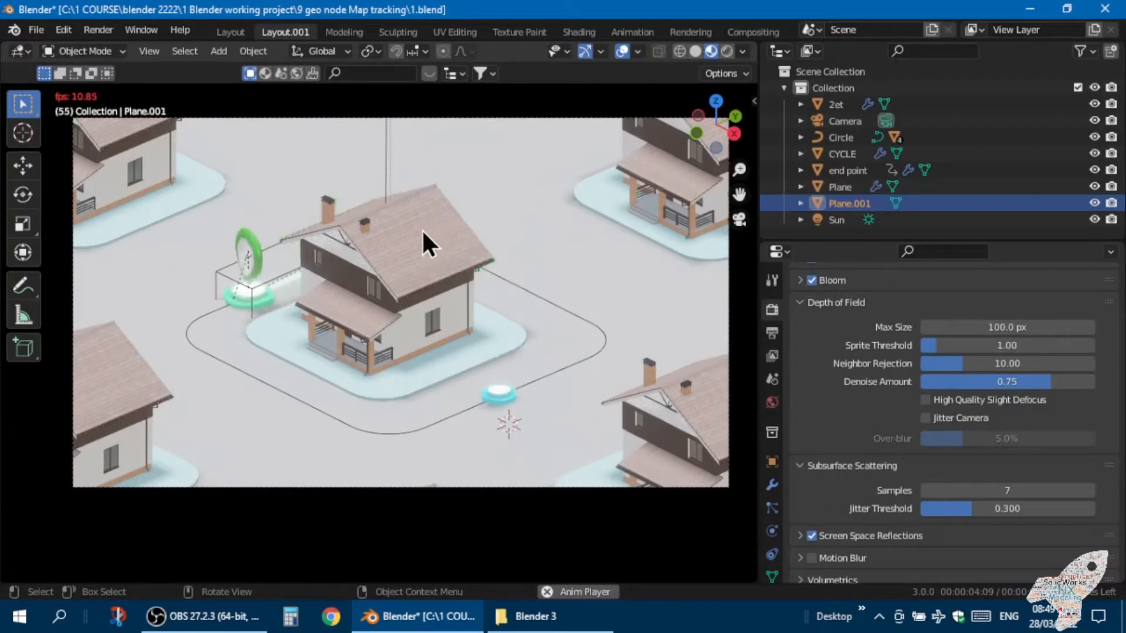
Step: Inspect the central house, the moving pin and its trail up close from several angles during playback
middle_click_drag(413, 237, 377, 283)
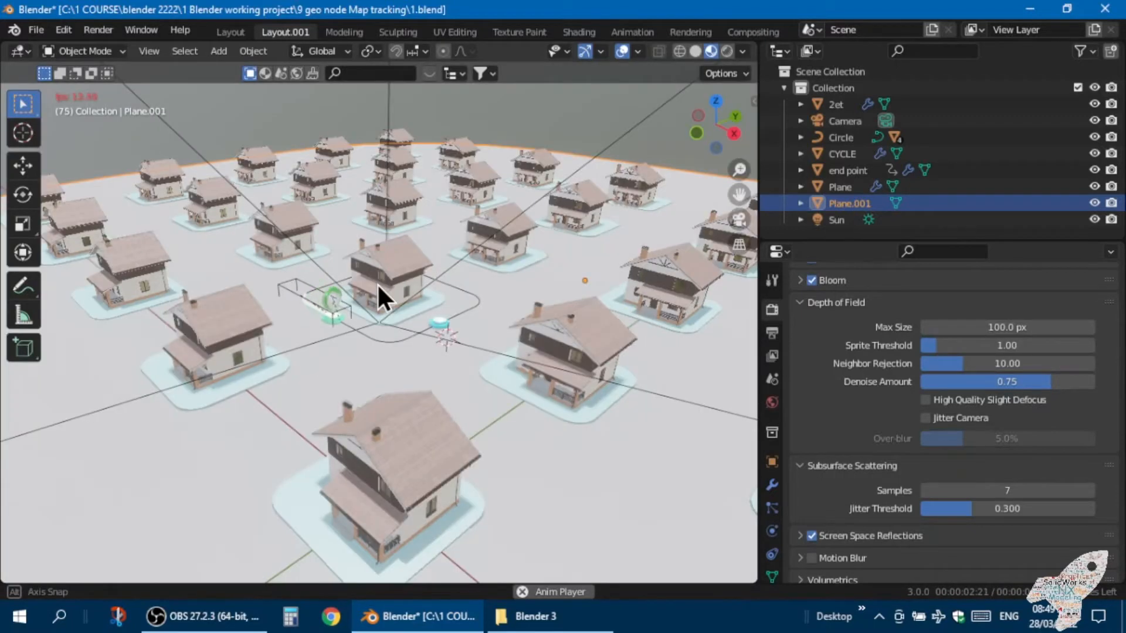
scroll(330, 270, "up", 4)
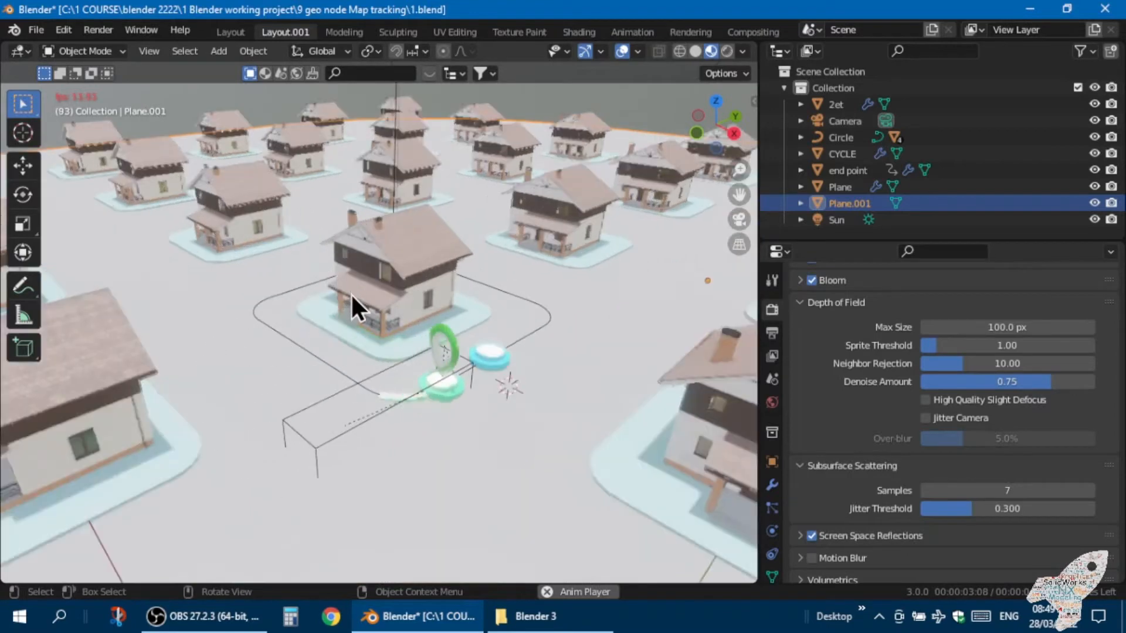
scroll(351, 293, "up", 3)
middle_click_drag(353, 293, 365, 272)
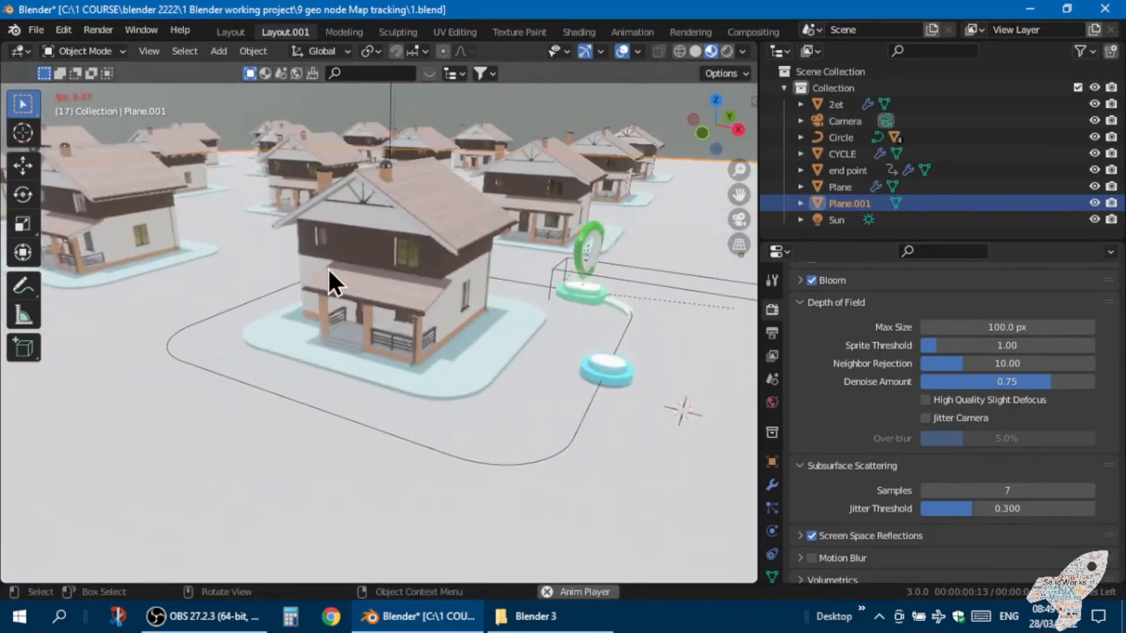
scroll(332, 266, "up", 3)
scroll(322, 267, "up", 4)
mouse_move(350, 260)
middle_mouse_down()
mouse_move(377, 258)
mouse_move(363, 258)
middle_mouse_up()
scroll(359, 258, "up", 8)
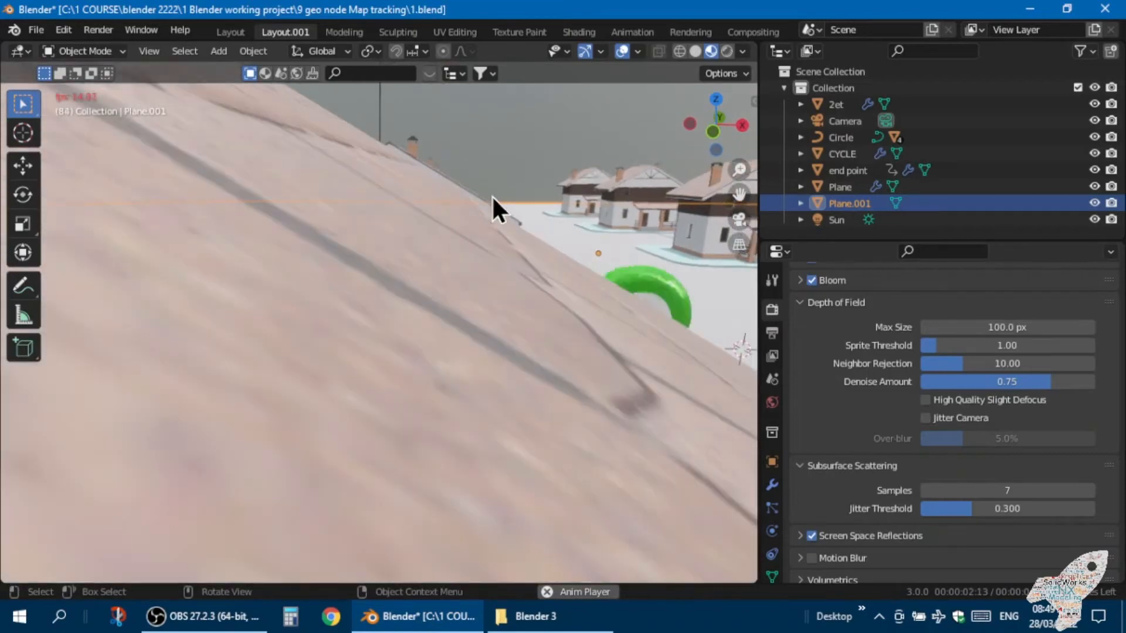
middle_click_drag(445, 205, 409, 272)
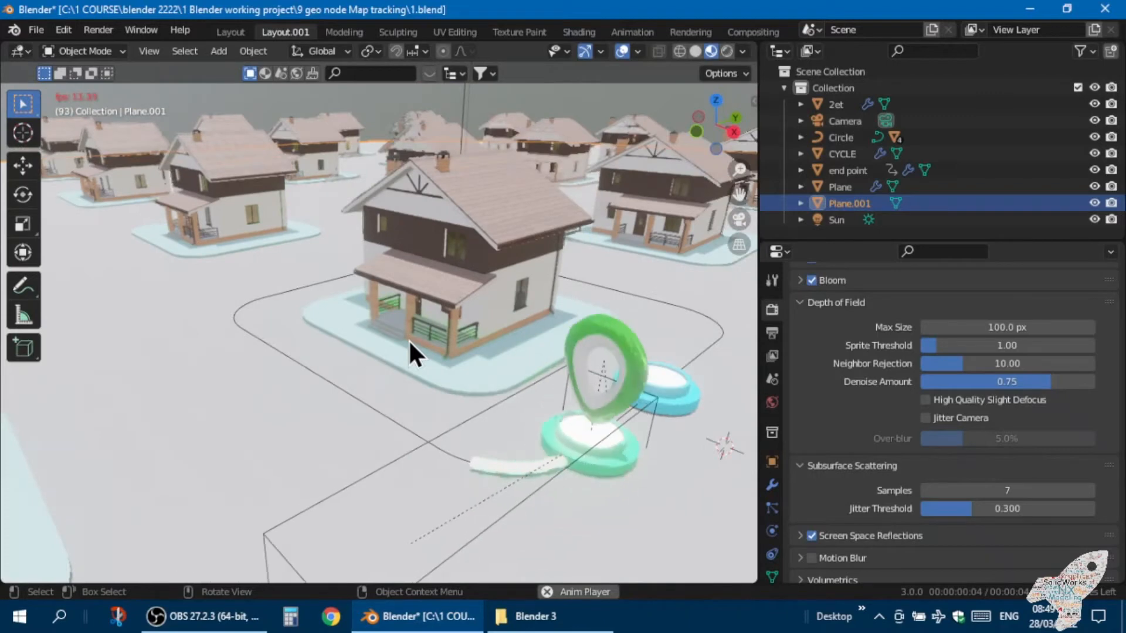
Step: Stop the playback and inspect the location pin's modifiers in Solid shading
key("space")
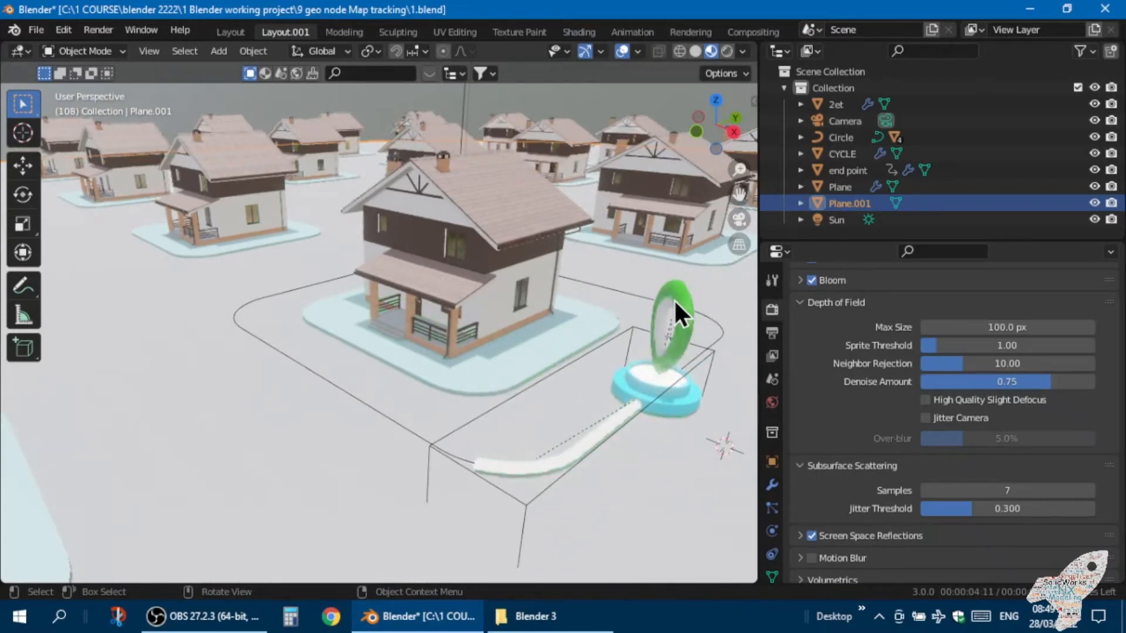
left_click(675, 297)
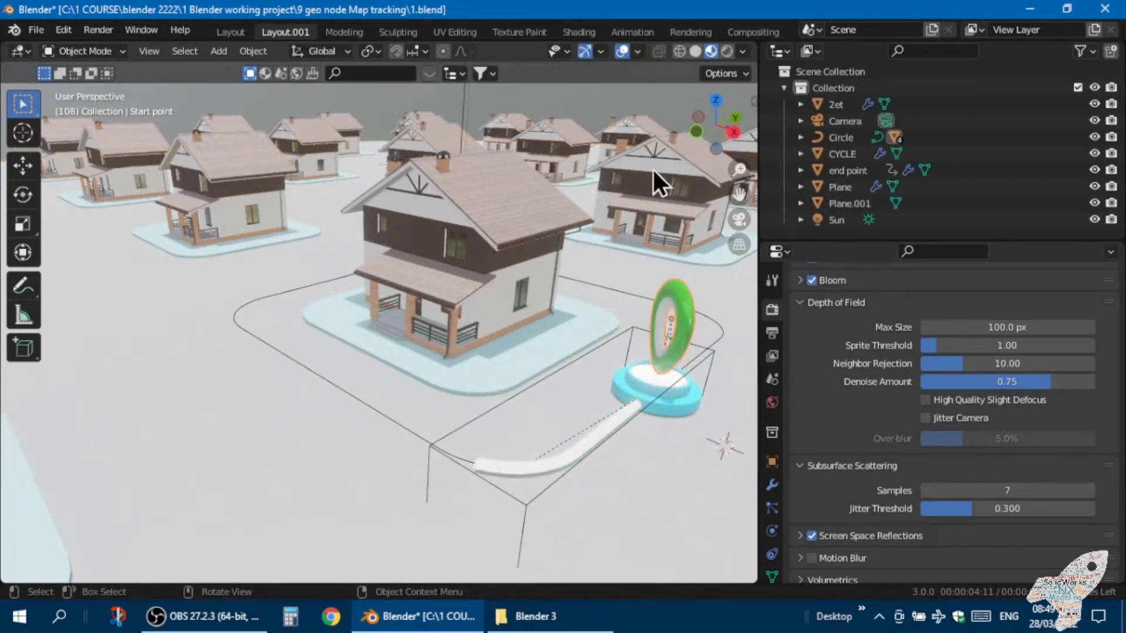
left_click(691, 54)
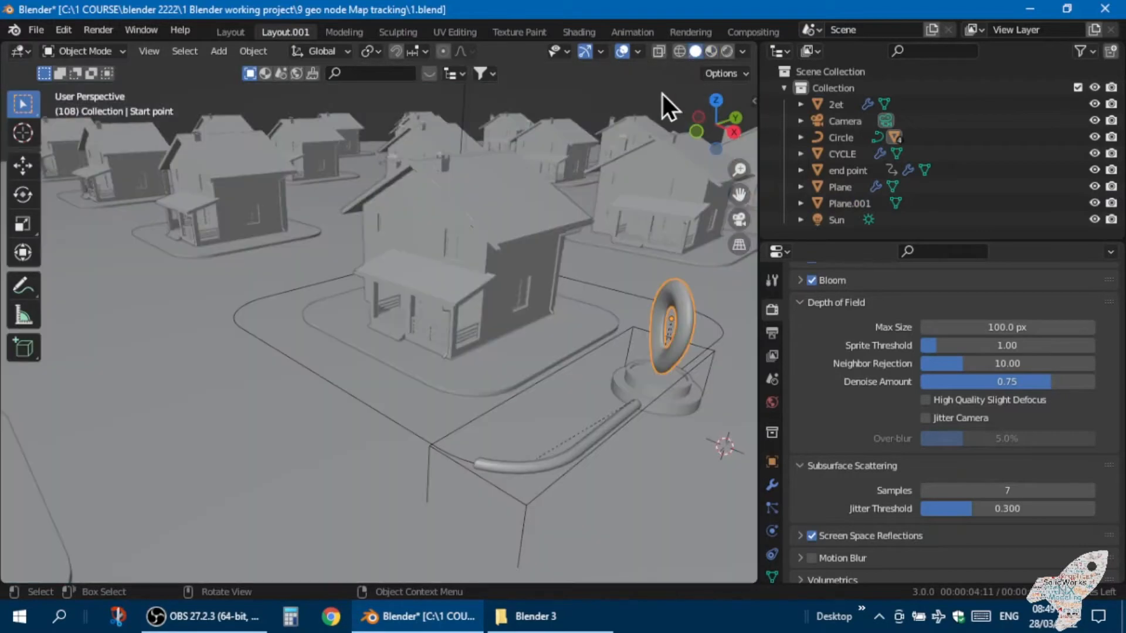
scroll(385, 347, "down", 1)
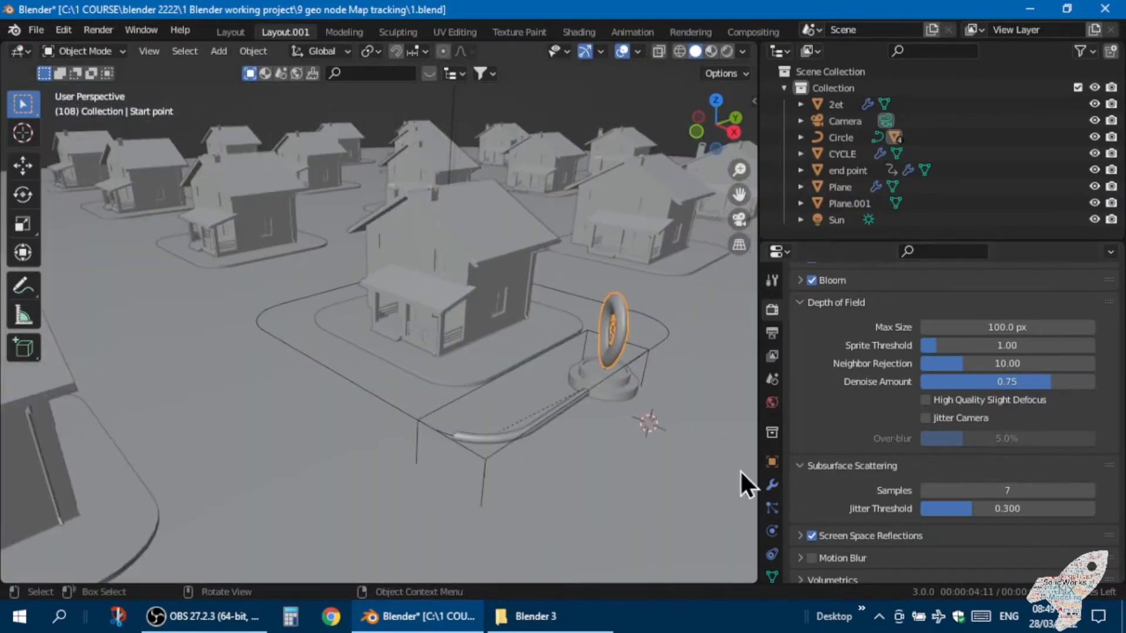
left_click(771, 484)
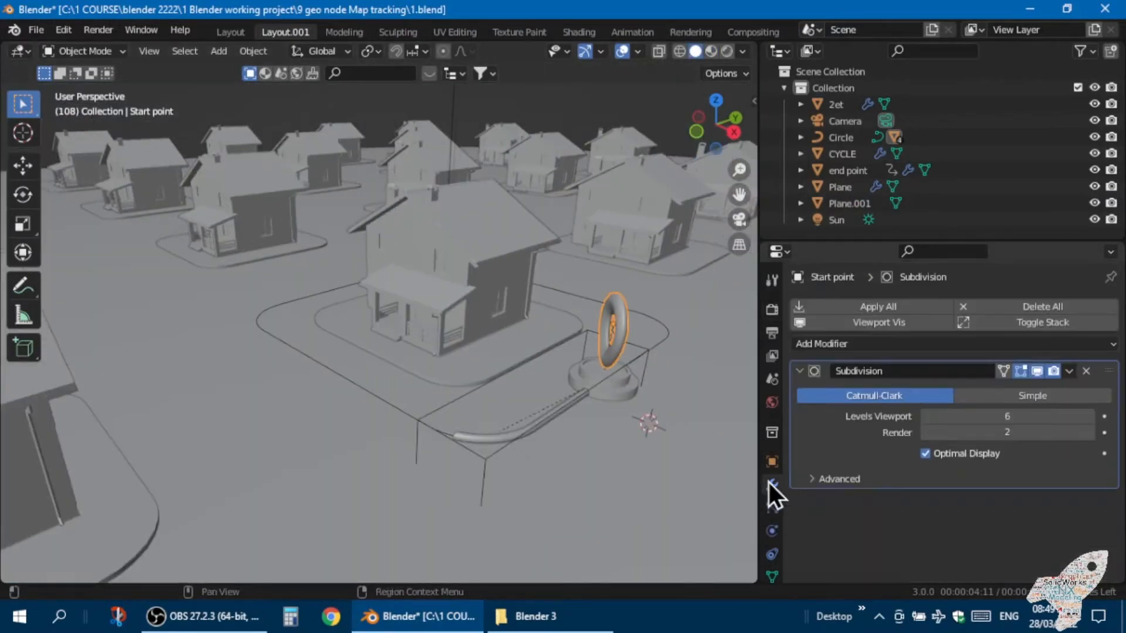
scroll(607, 385, "up", 4)
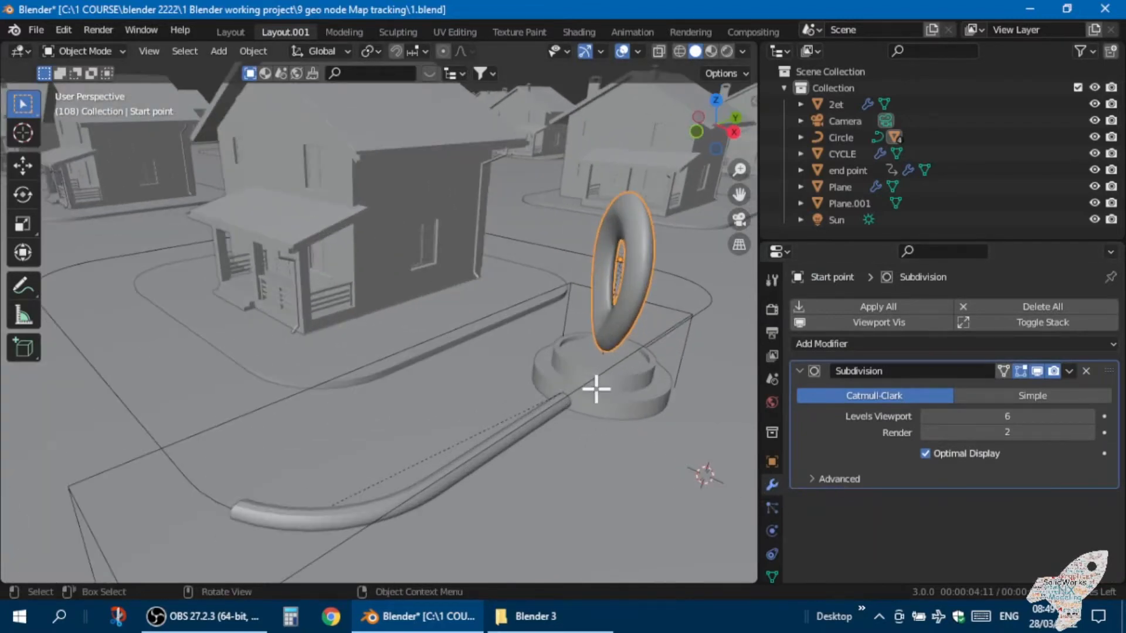
Step: Check the meshes of the location pin and the round end point base in Edit Mode
key("Tab")
mouse_move(603, 389)
middle_mouse_down()
mouse_move(681, 402)
mouse_move(716, 394)
mouse_move(737, 353)
mouse_move(670, 364)
mouse_move(617, 397)
middle_mouse_up()
key("Tab")
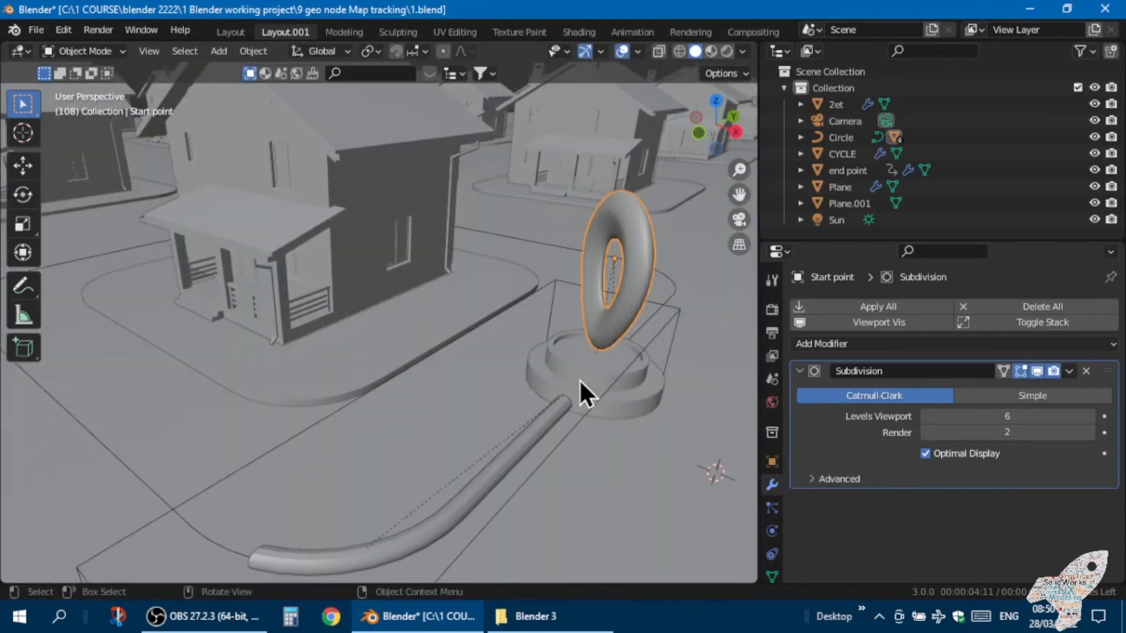
left_click(577, 375)
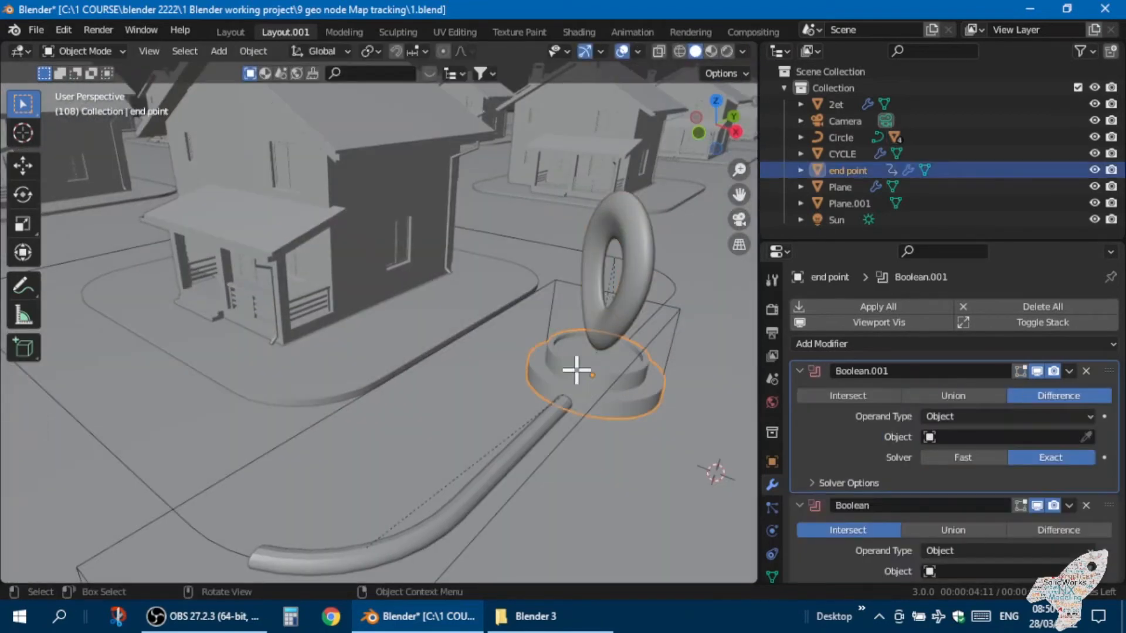
key("Tab")
key("Tab")
Step: Return to Material Preview shading and replay the animation, pausing to examine the end point base up close
left_click(709, 52)
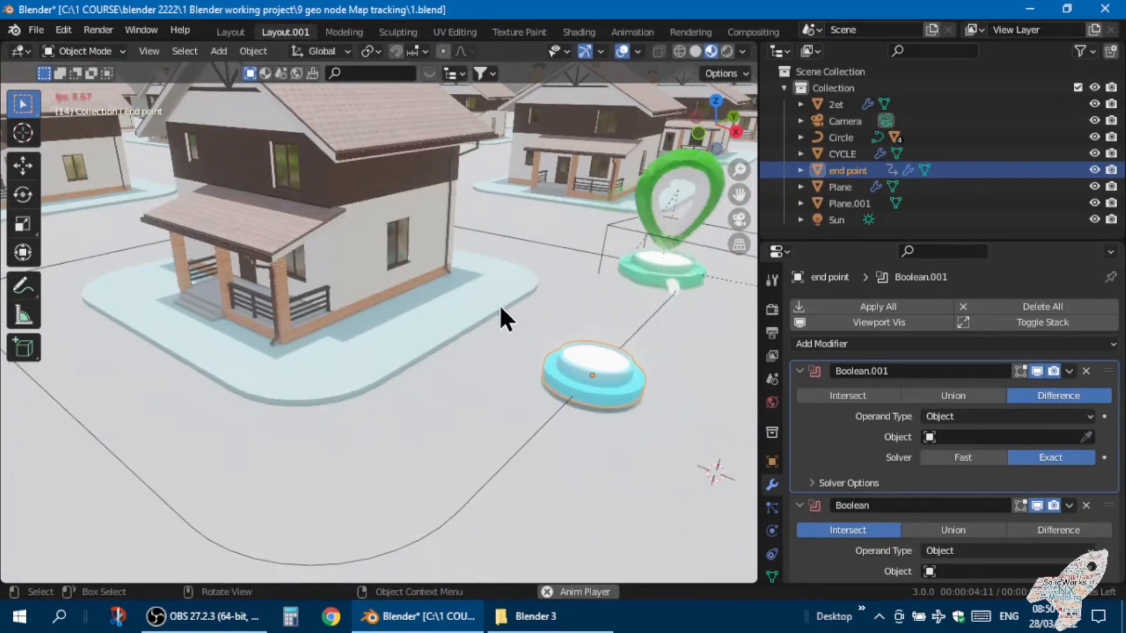
scroll(456, 347, "down", 2)
key("space")
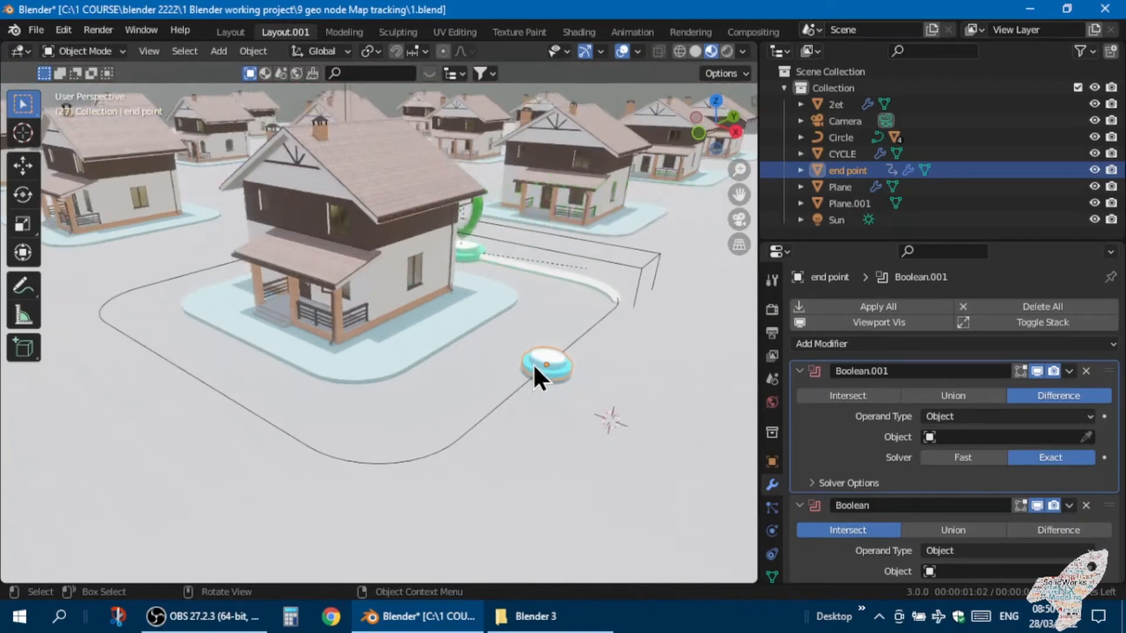
scroll(534, 366, "up", 1)
key("space")
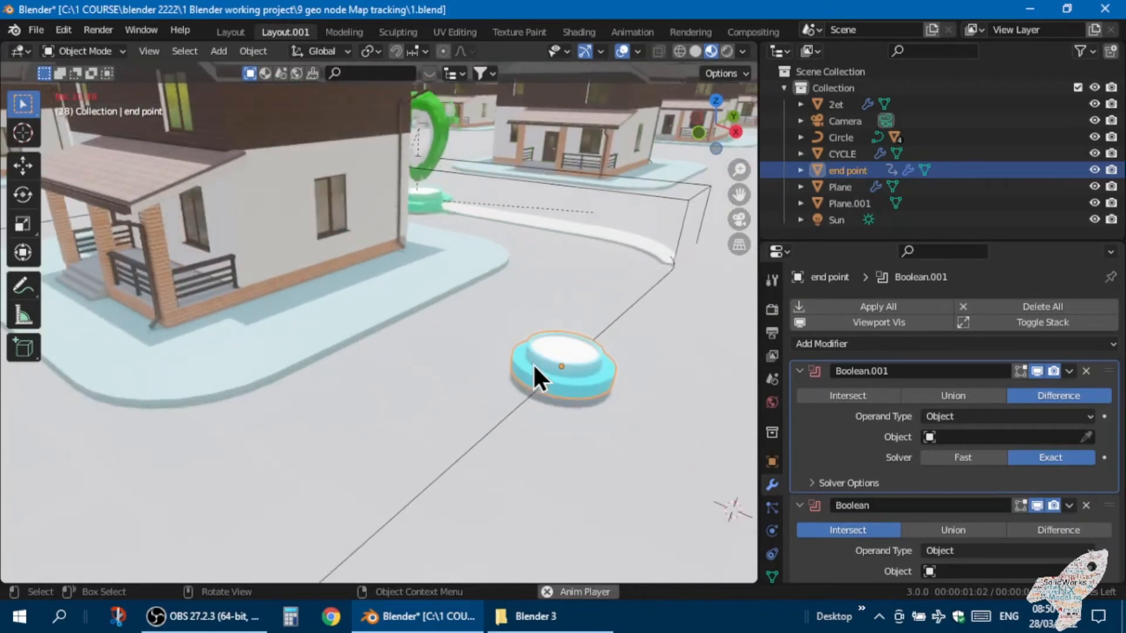
Step: Stop the playback and examine the central house and the pin's path around it, both from a distance and up close
scroll(533, 363, "down", 2)
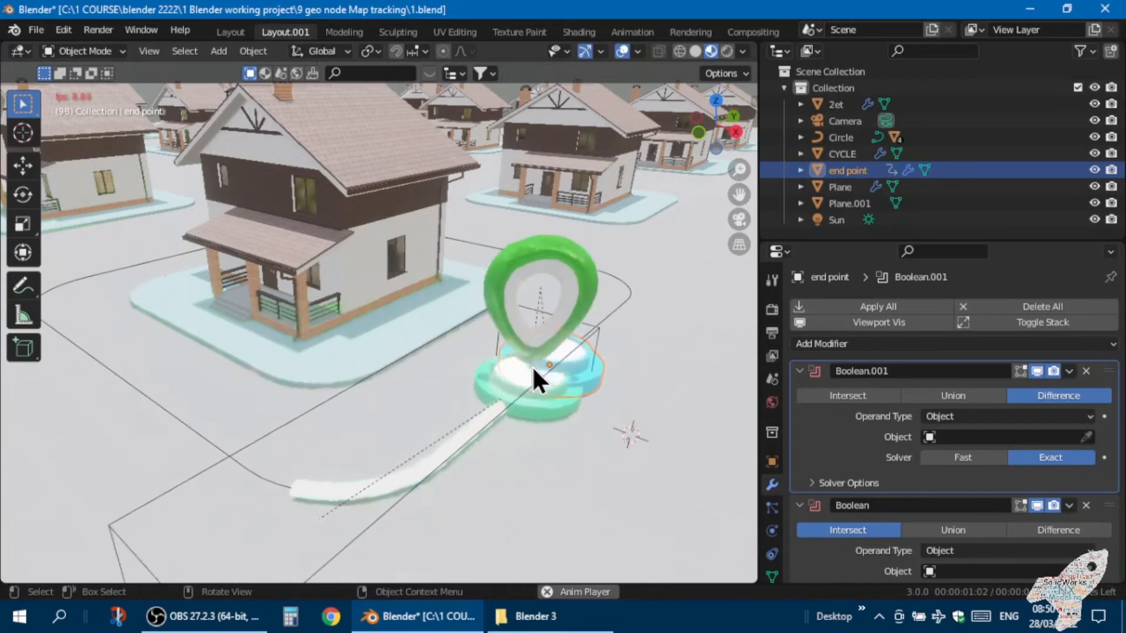
key("Escape")
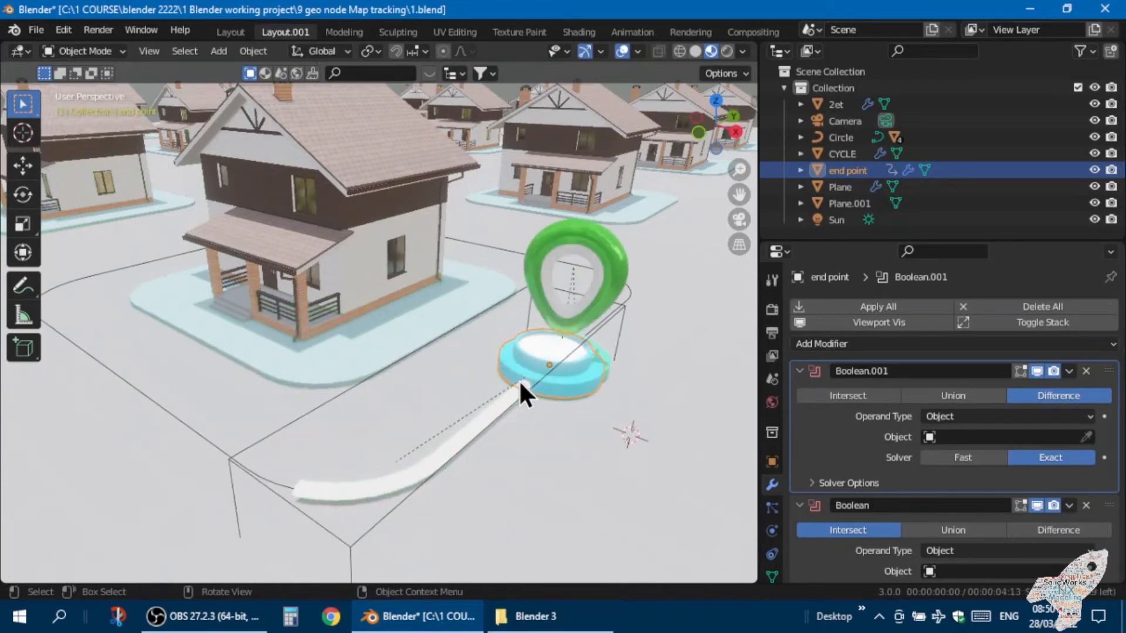
scroll(301, 223, "down", 1)
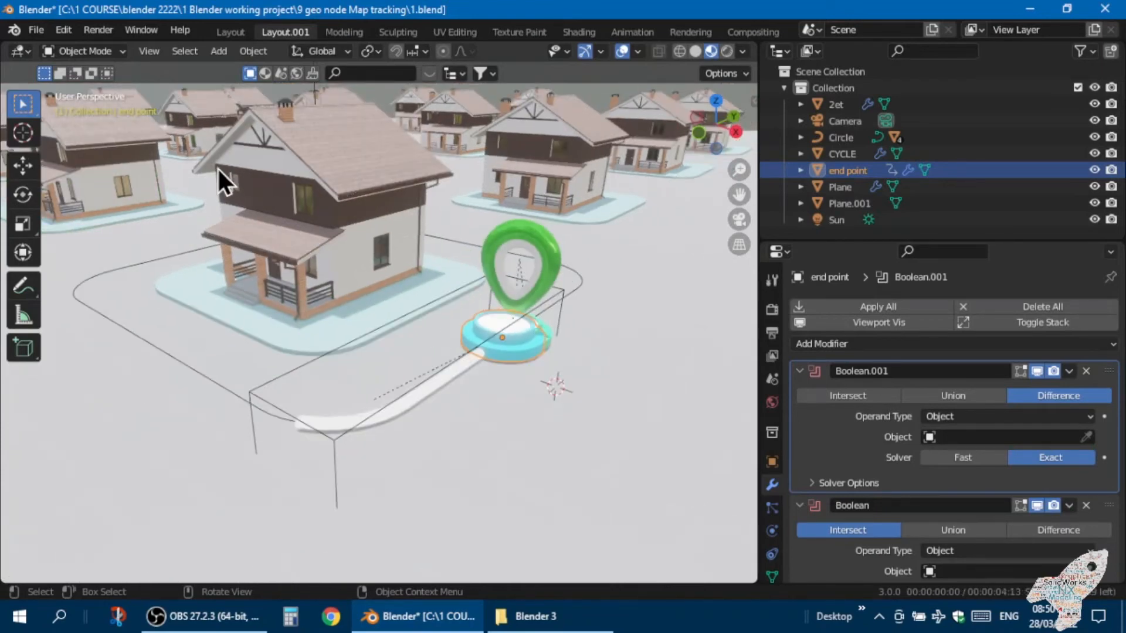
scroll(217, 167, "up", 6)
scroll(217, 166, "down", 7)
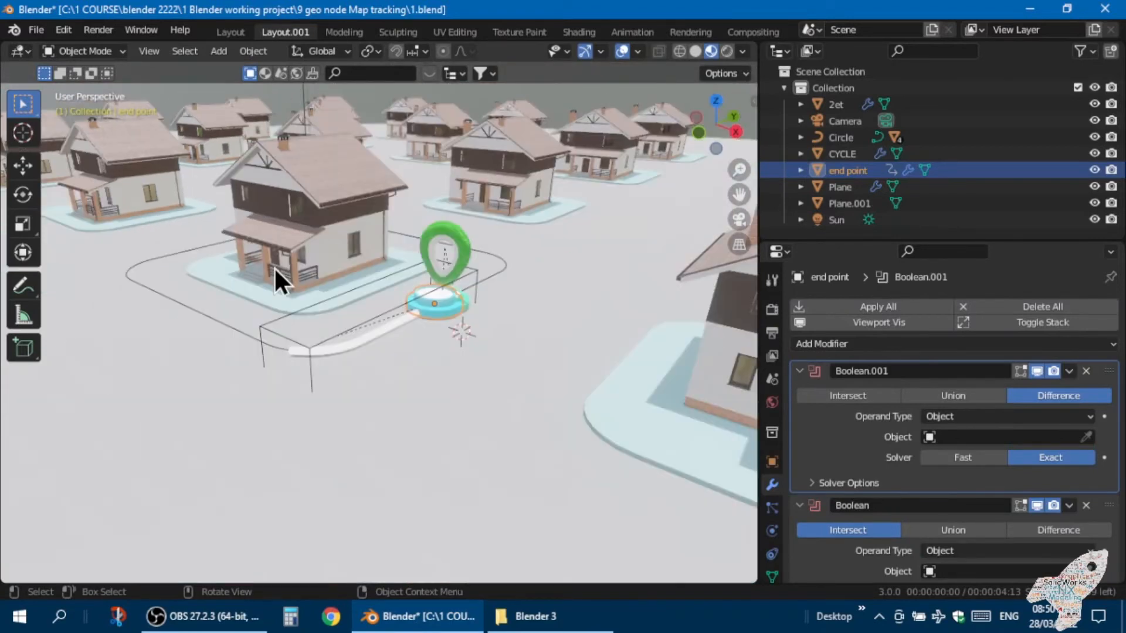
scroll(273, 239, "up", 5)
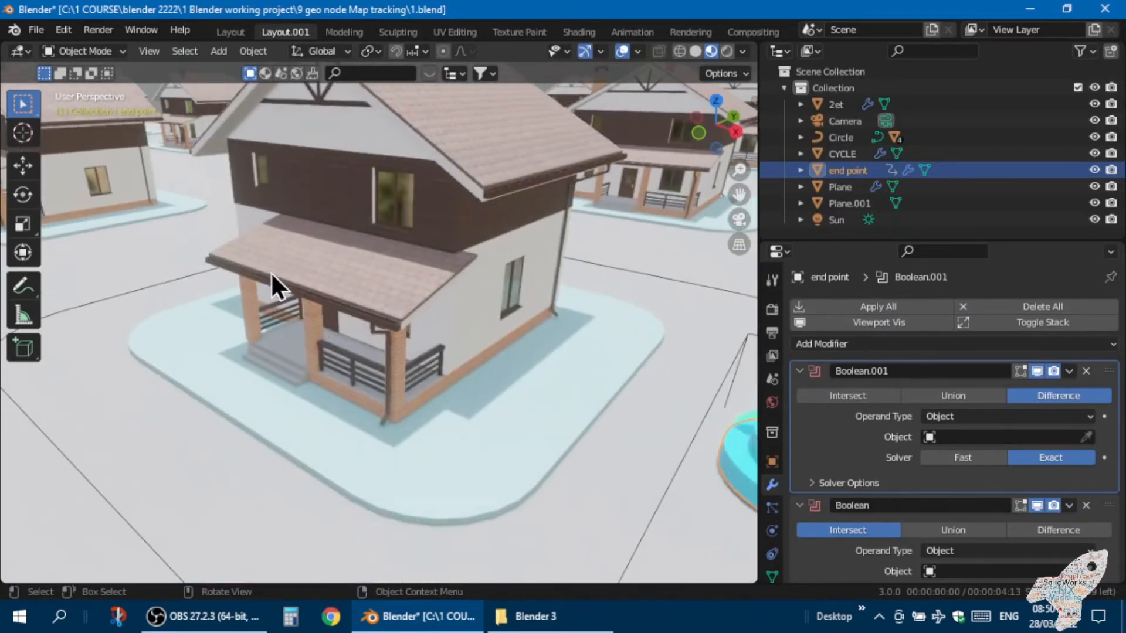
mouse_move(315, 258)
middle_mouse_down()
mouse_move(393, 230)
mouse_move(317, 271)
mouse_move(314, 237)
middle_mouse_up()
scroll(314, 237, "down", 2)
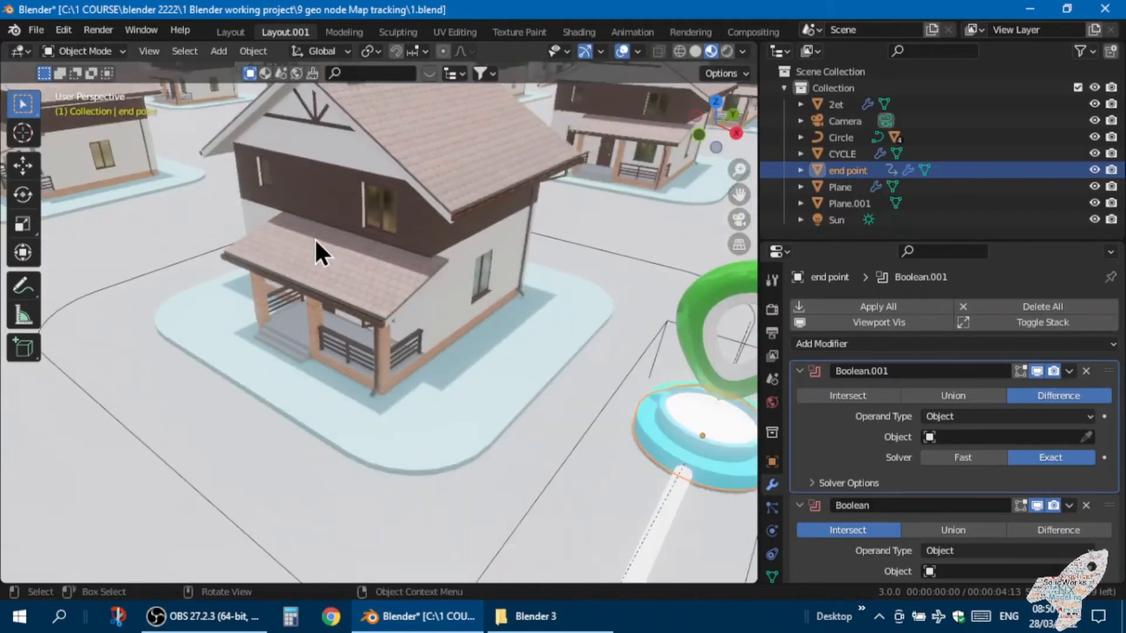
Step: Select the house object, enter Edit Mode and examine the central house in Solid shading
left_click(315, 237)
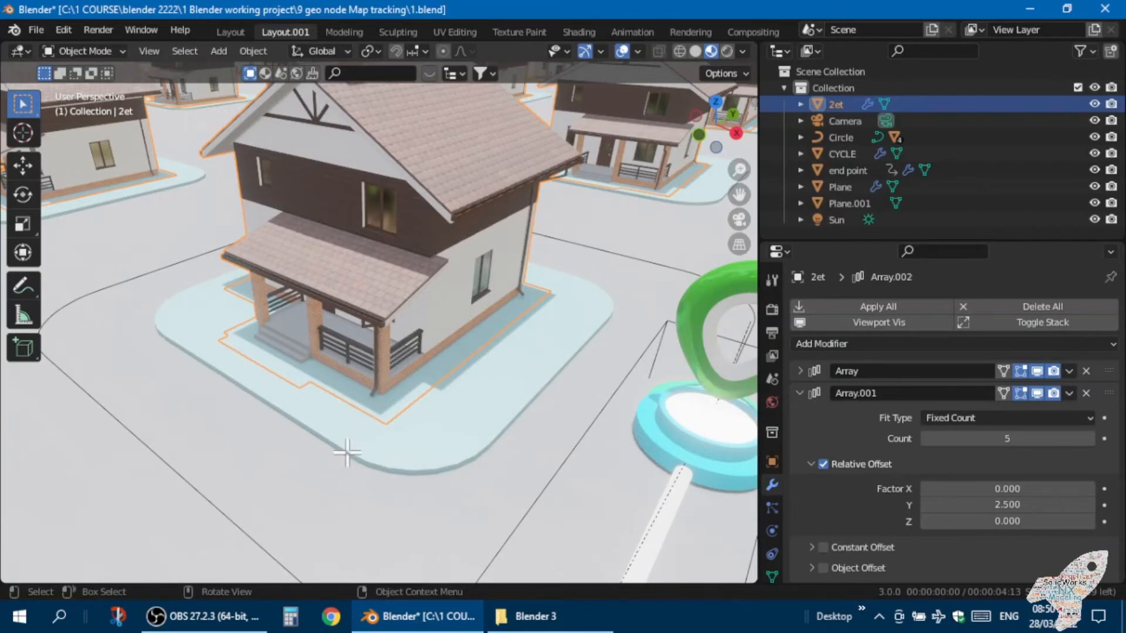
key("Tab")
scroll(336, 436, "down", 3)
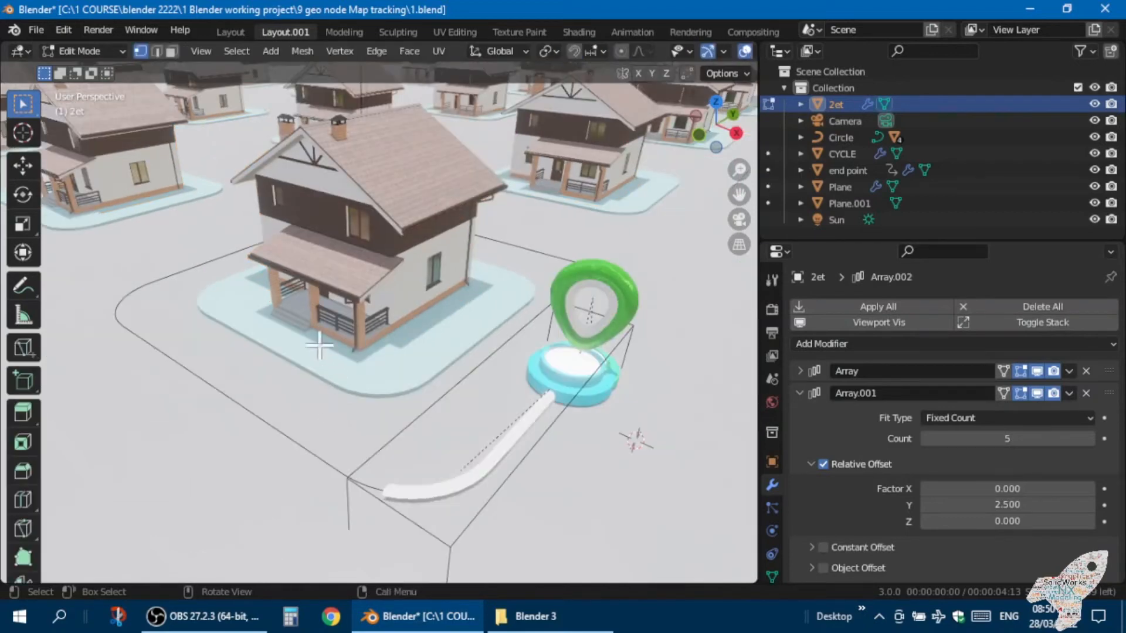
scroll(453, 234, "up", 2)
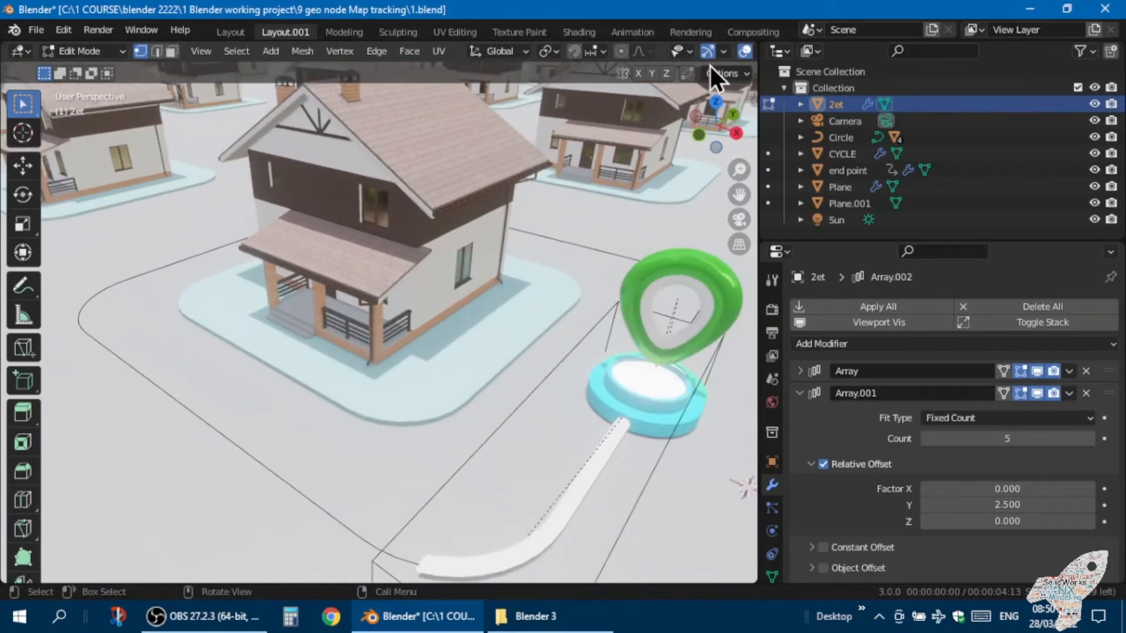
scroll(714, 50, "down", 5)
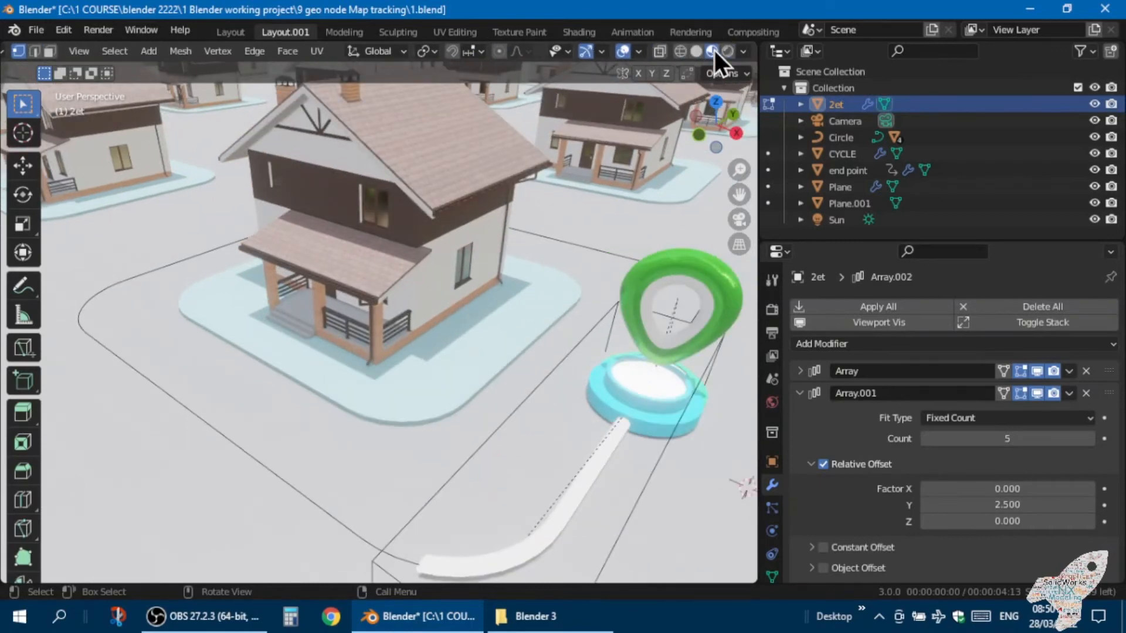
left_click(695, 49)
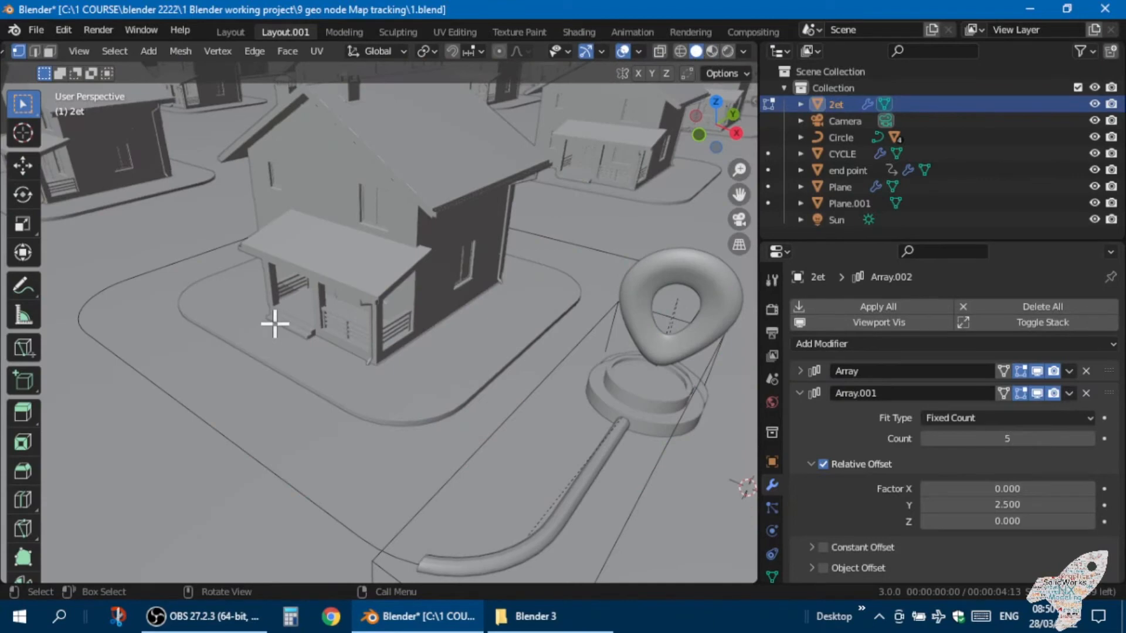
scroll(273, 338, "down", 3)
scroll(357, 221, "up", 5)
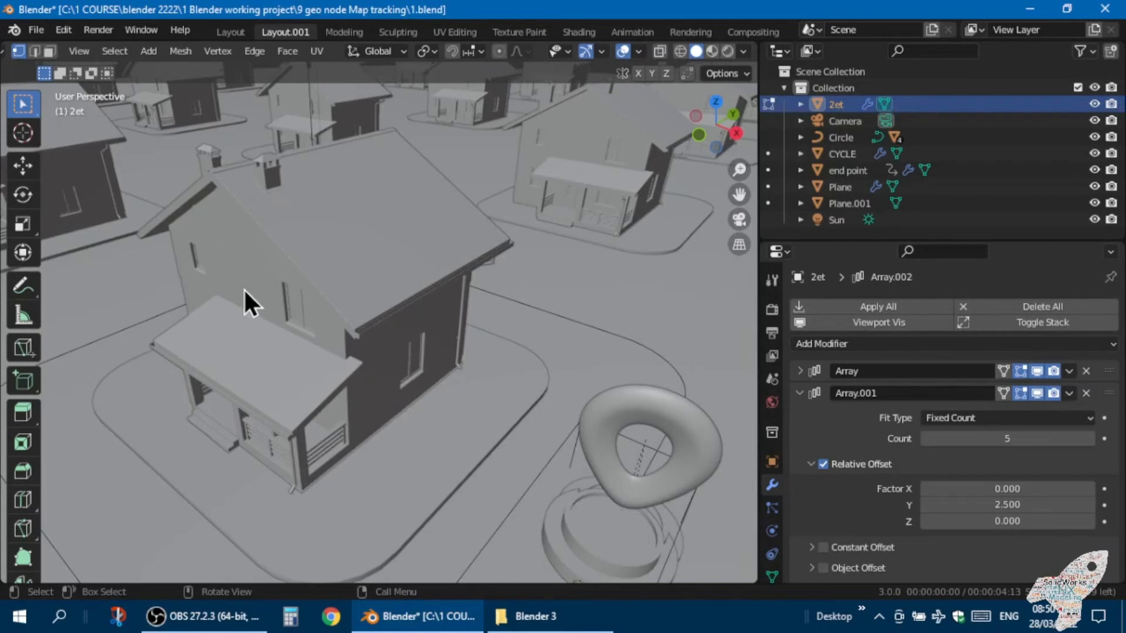
Step: Survey the full array of houses, inspect the original house's mesh in Edit Mode, and check its Array modifier settings in Object Mode
key("Tab")
scroll(294, 292, "down", 6)
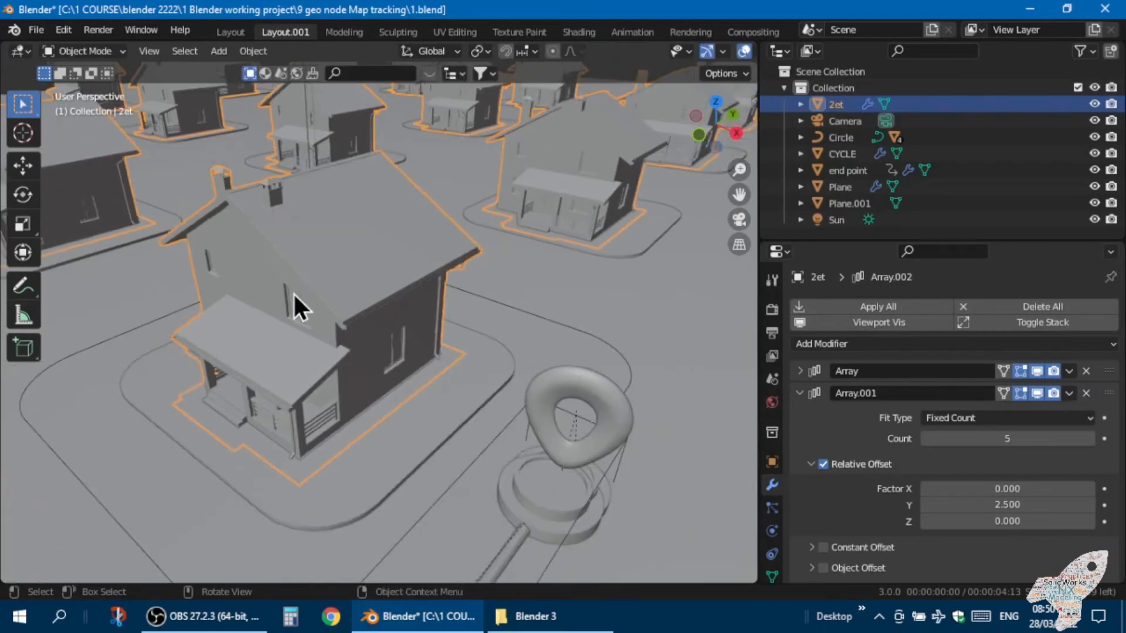
scroll(156, 237, "up", 2)
scroll(344, 284, "down", 4)
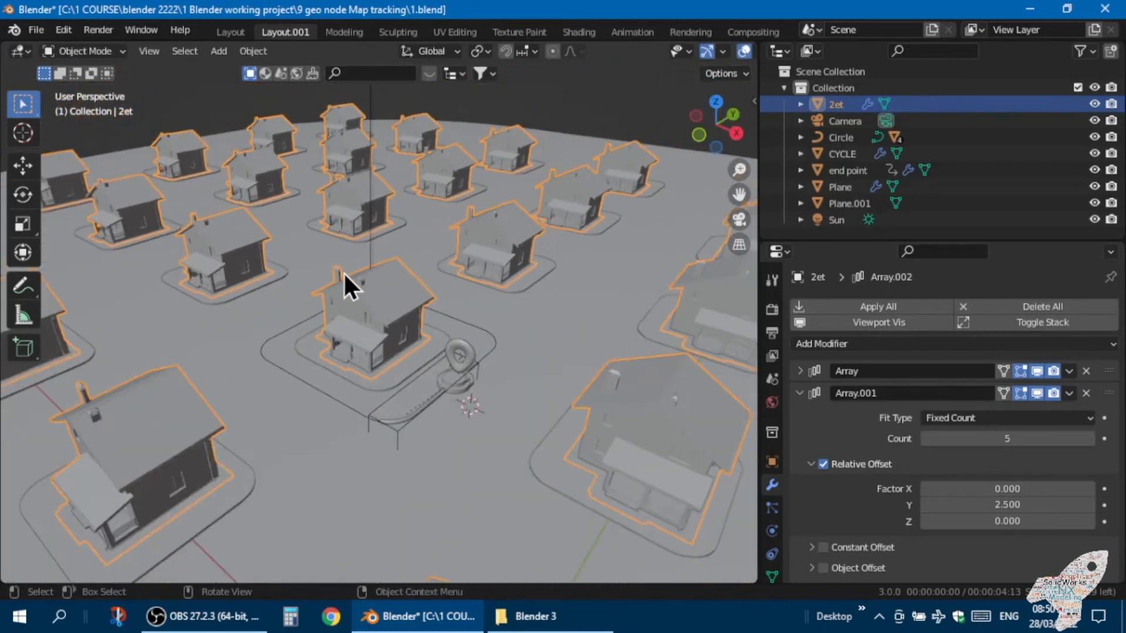
key("Tab")
scroll(344, 272, "down", 4)
scroll(372, 448, "up", 10)
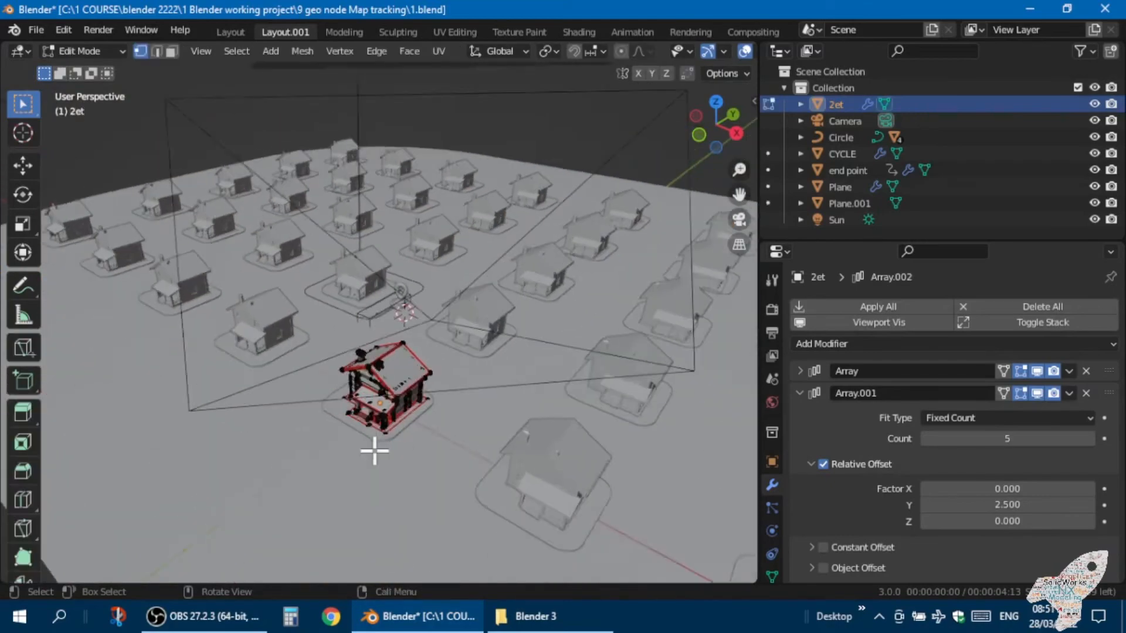
middle_click_drag(376, 336, 392, 314)
key("Tab")
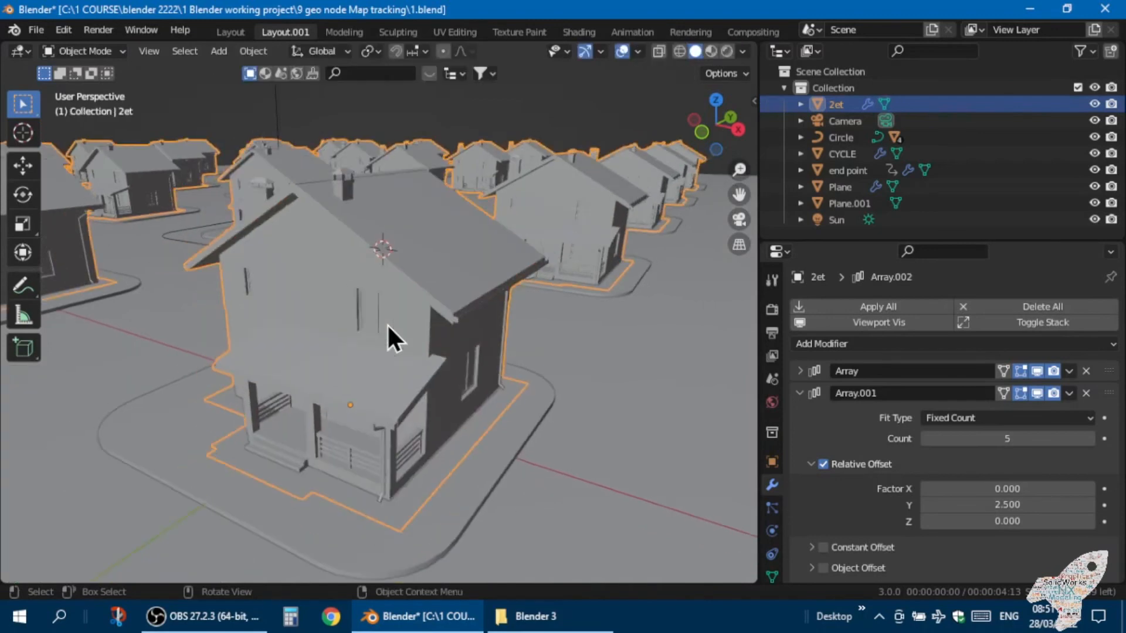
scroll(924, 472, "down", 2)
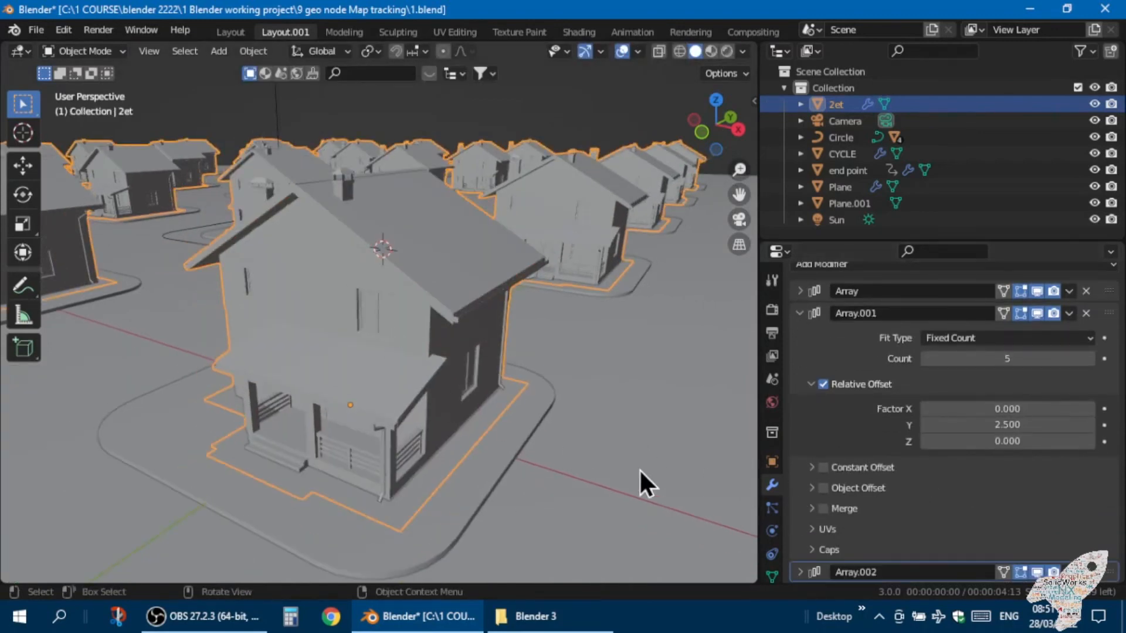
Step: Compare the houses in Material Preview and Rendered shading, switch the BlenderKit asset type to scenes, and return to Material Preview
left_click(712, 51)
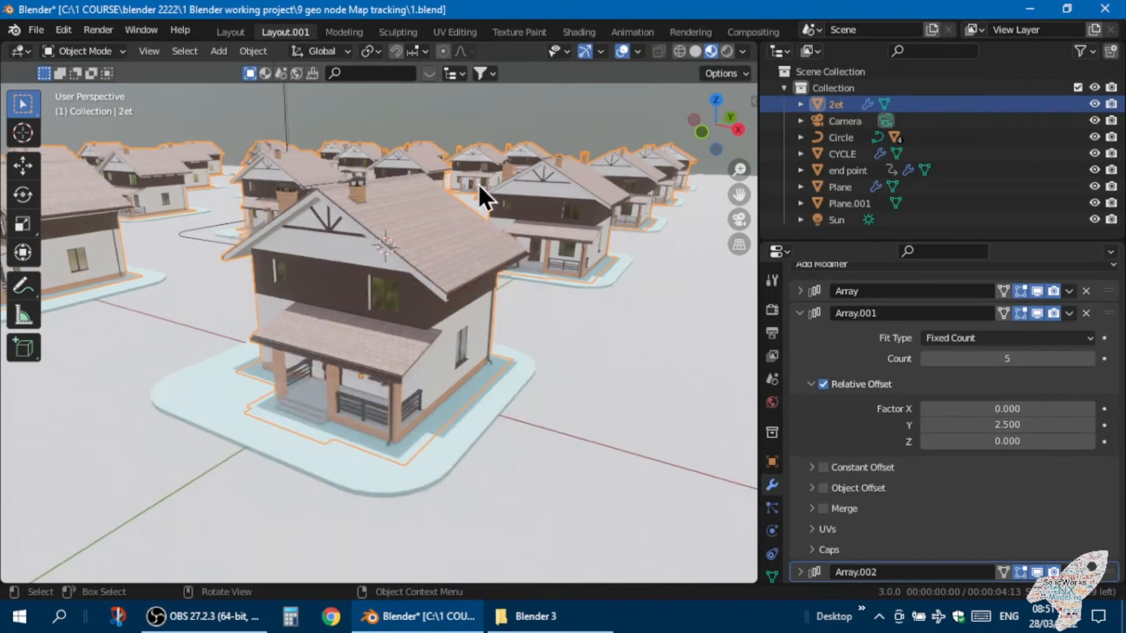
left_click(726, 51)
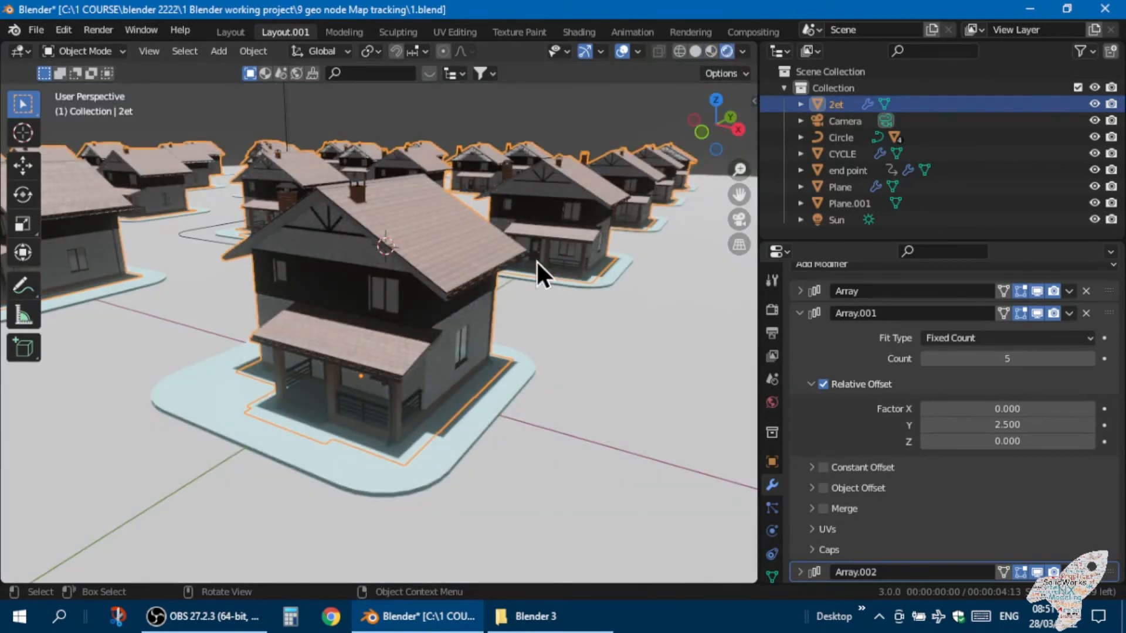
left_click(283, 74)
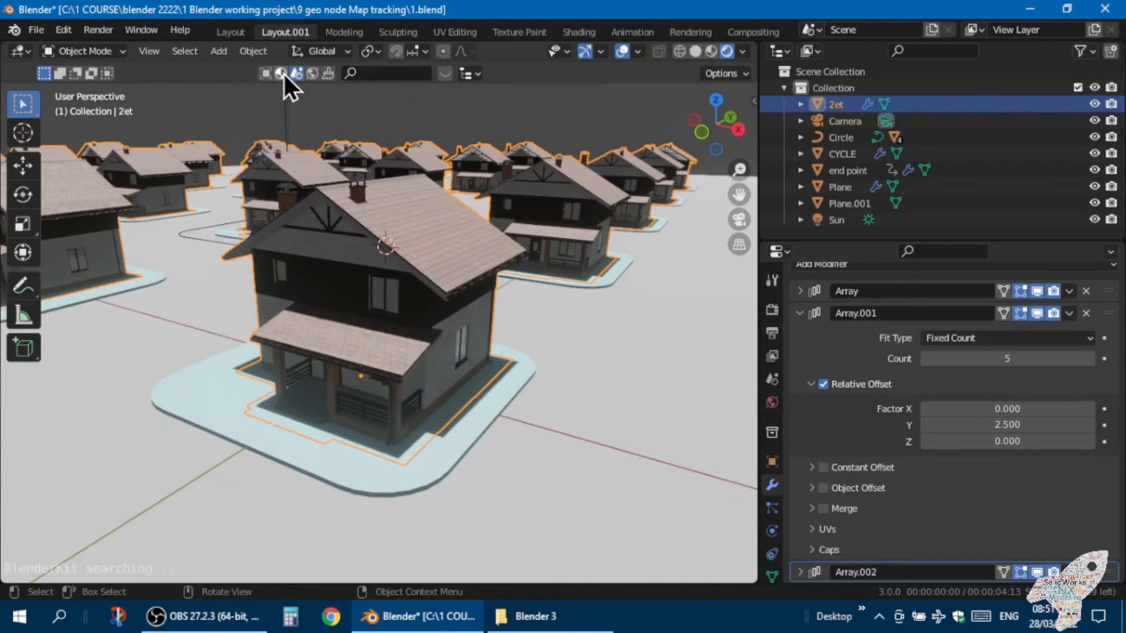
left_click(709, 56)
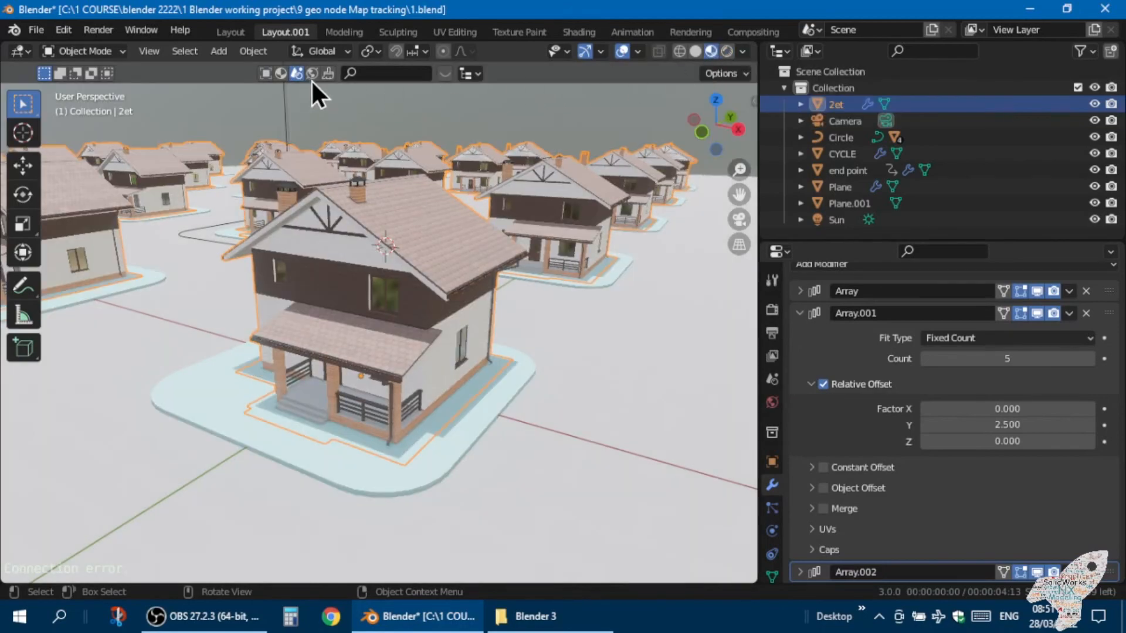